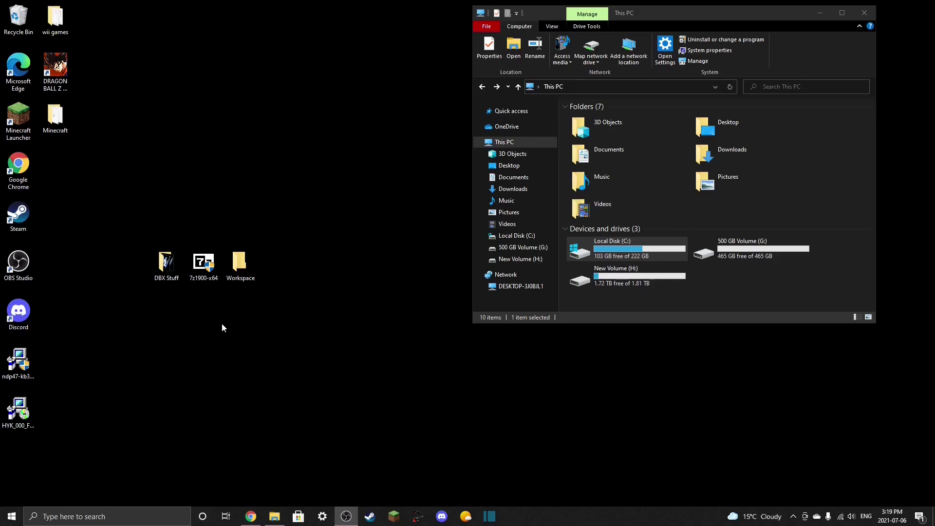
# - Confirm the Workspace desktop folder is empty, then go back to the New Transformations mod page in Chrome
pyautogui.doubleClick(249, 269)
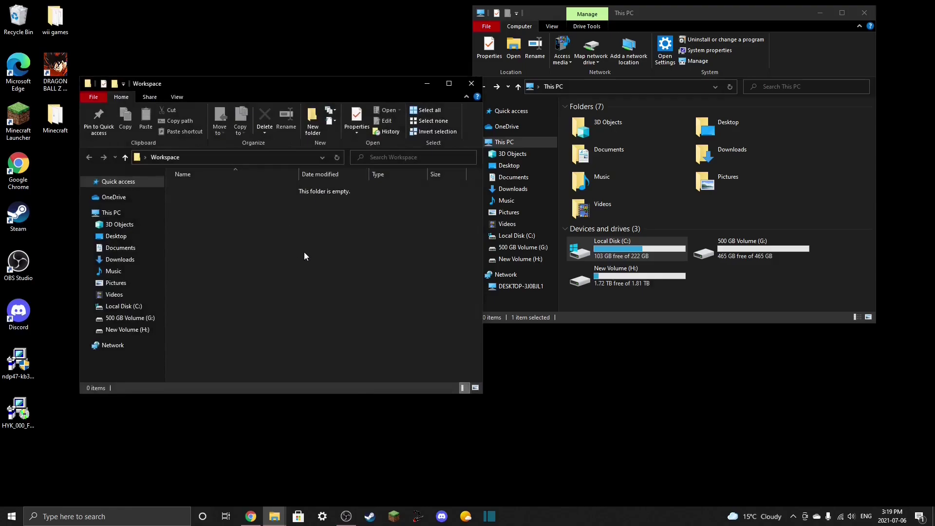
pyautogui.click(474, 85)
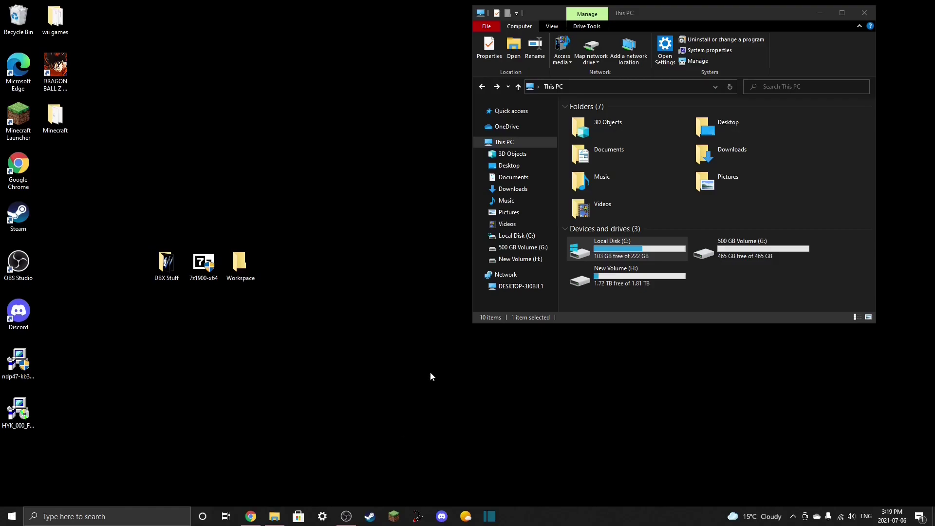
pyautogui.click(251, 517)
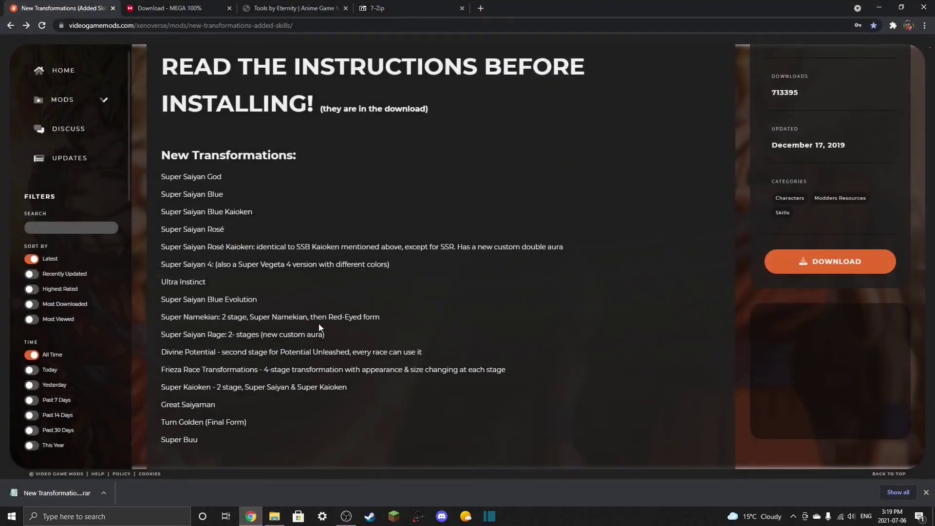
# - Read through the mod description, then switch to the completed New Transformations 3.2.rar MEGA download
pyautogui.scroll(10, 511, 241)
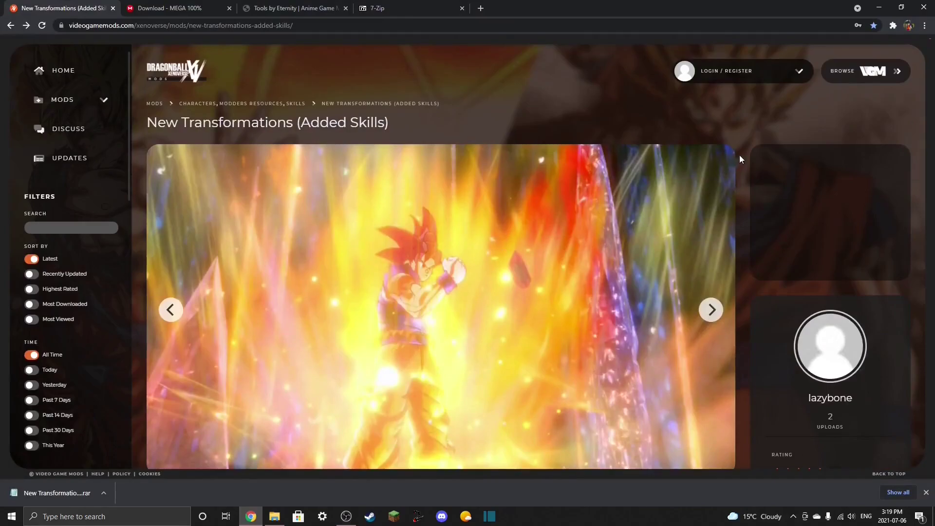
pyautogui.scroll(-7, 738, 156)
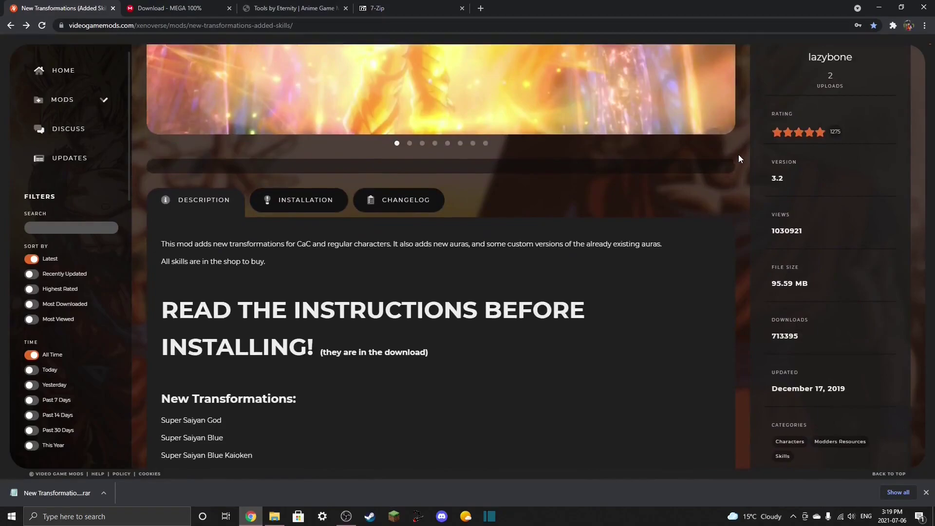
pyautogui.scroll(-2, 737, 153)
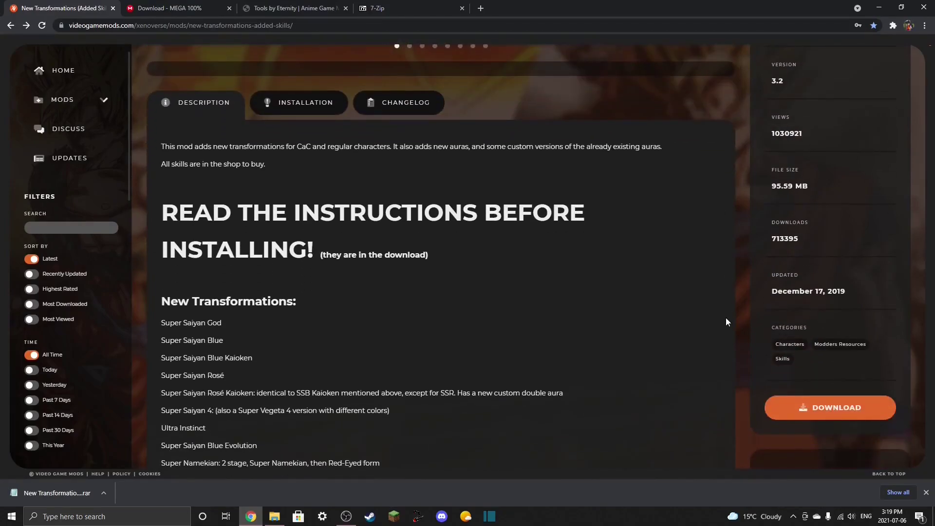
pyautogui.scroll(-1, 779, 363)
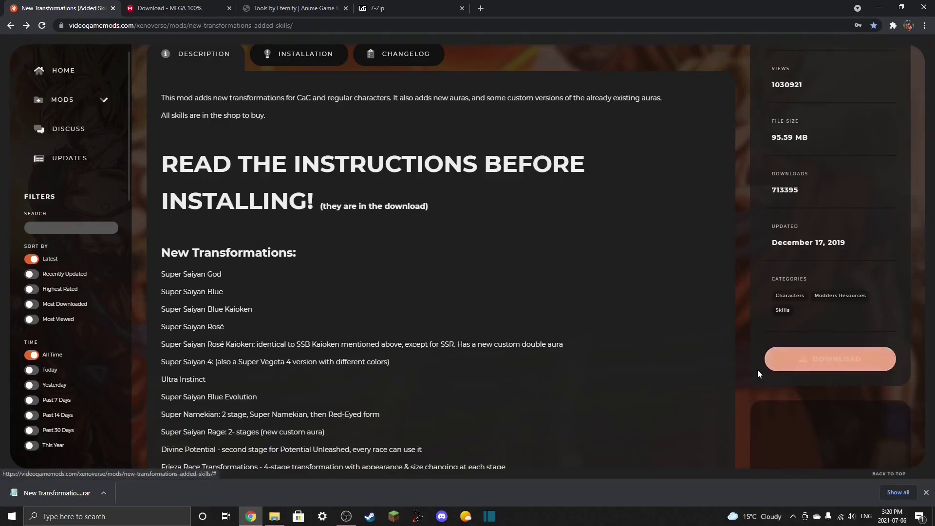
pyautogui.scroll(3, 750, 366)
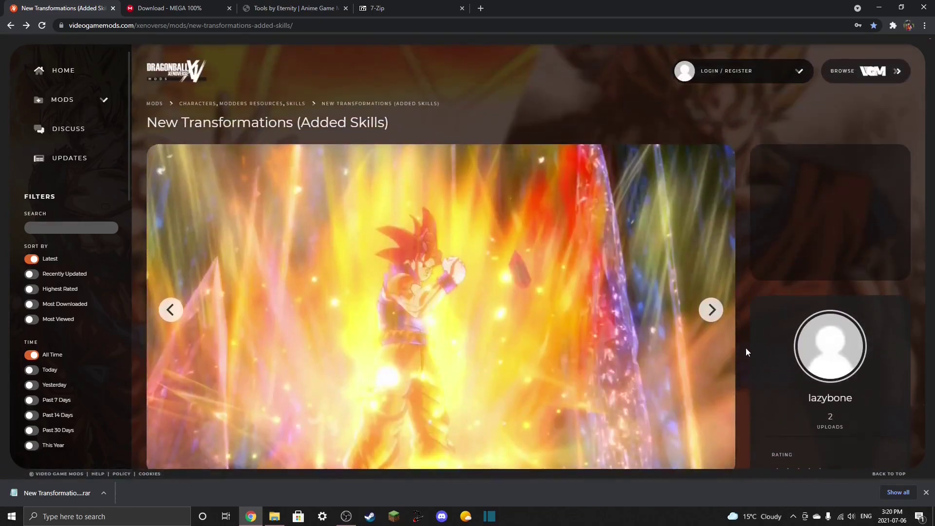
pyautogui.click(217, 6)
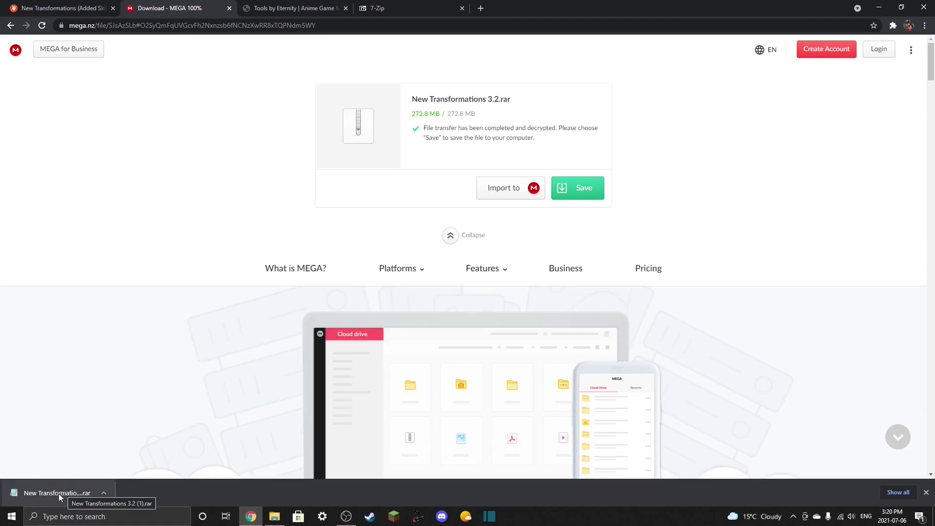
# - Close the finished MEGA download tab so the Tools by Eternity thread shows
pyautogui.hotkey('ctrl', 'w')
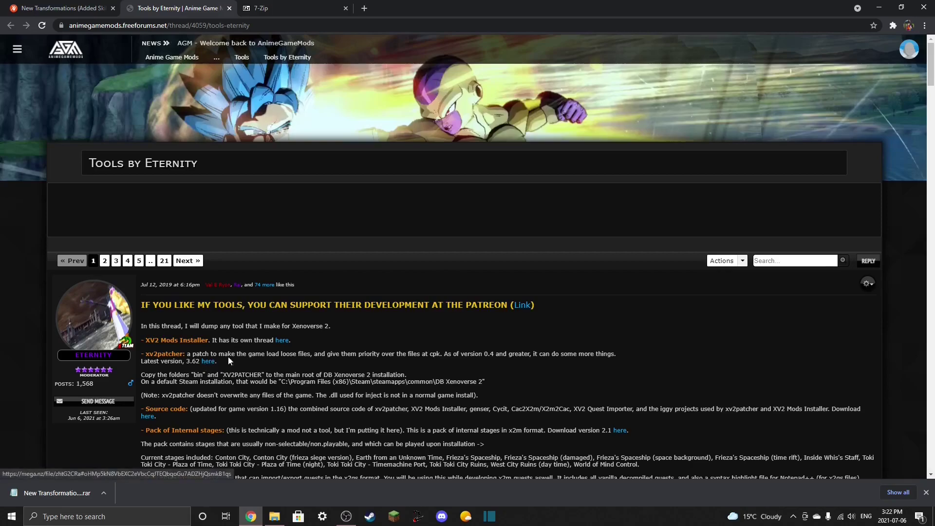
# - Switch to the 7-Zip page and review the 7-Zip 19.00 download options
pyautogui.click(329, 7)
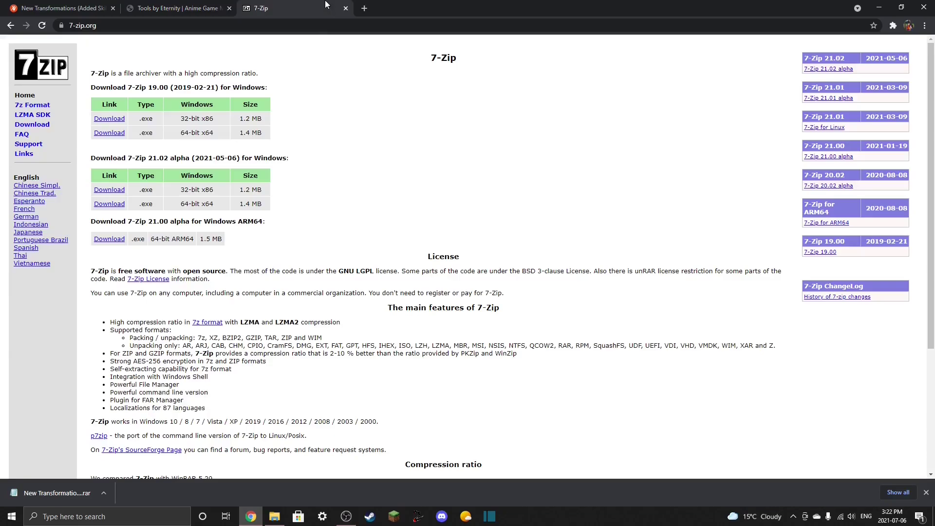
pyautogui.moveTo(93, 101); pyautogui.dragTo(286, 129)
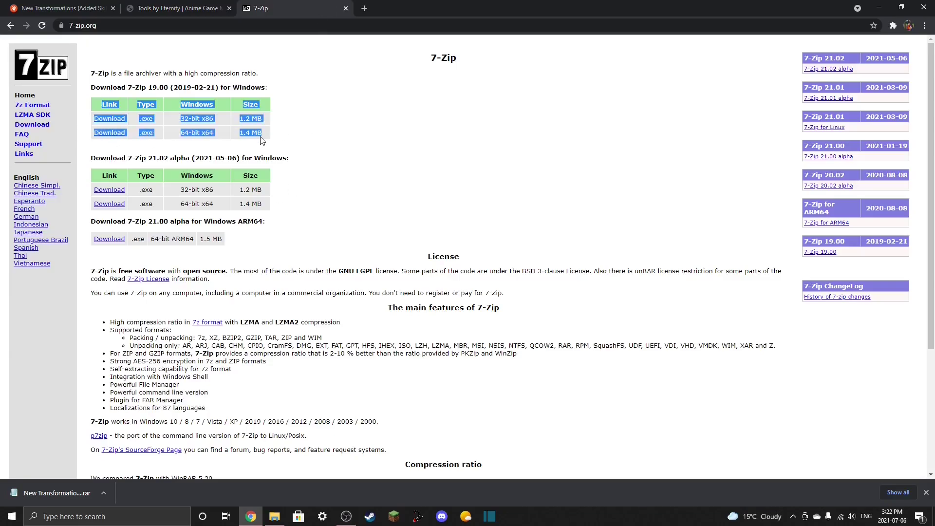
pyautogui.click(137, 145)
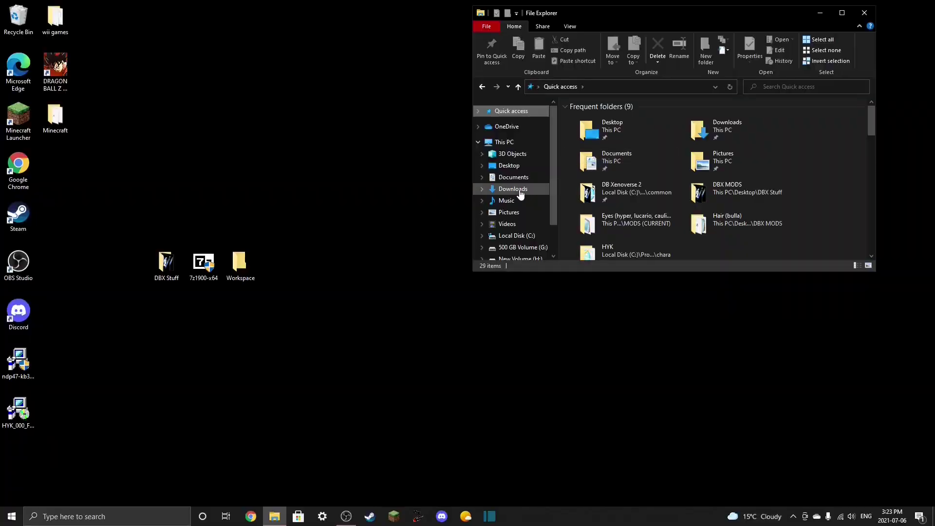
# - Move New Transformations 3.2 (1).rar from Downloads onto the desktop beside DBX Stuff
pyautogui.click(520, 194)
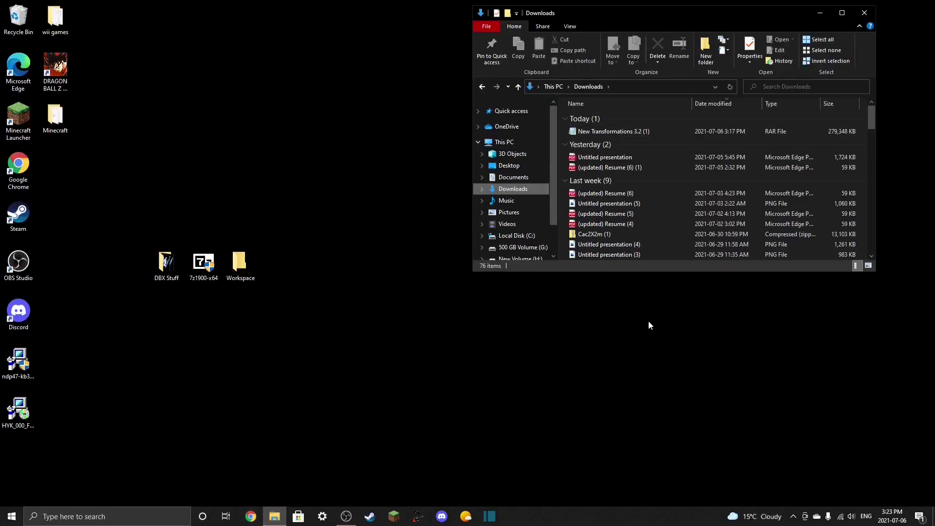
pyautogui.moveTo(616, 130); pyautogui.dragTo(360, 284)
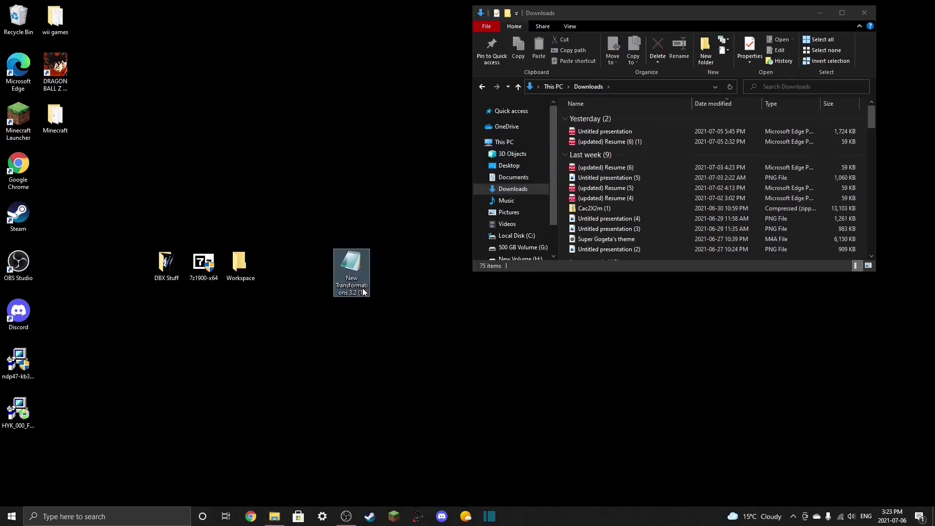
pyautogui.click(862, 18)
pyautogui.click(862, 18)
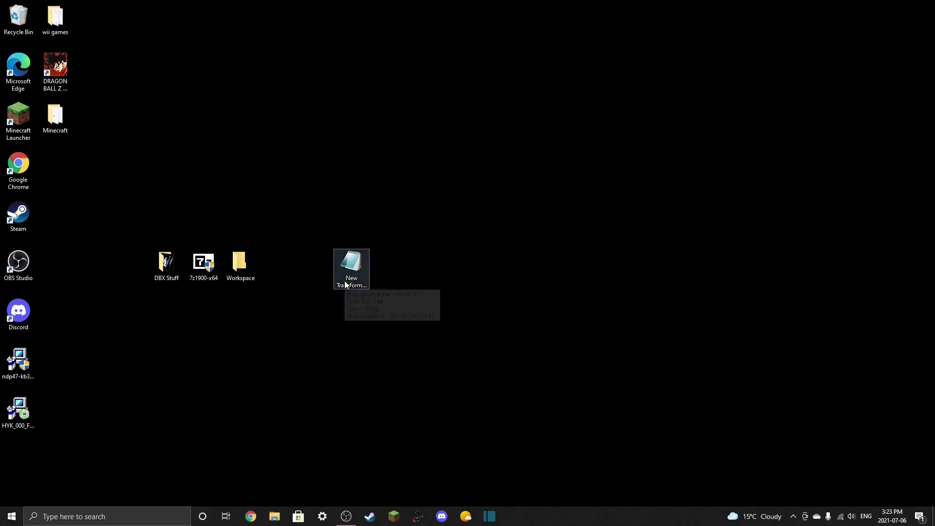
pyautogui.moveTo(344, 274); pyautogui.dragTo(135, 270)
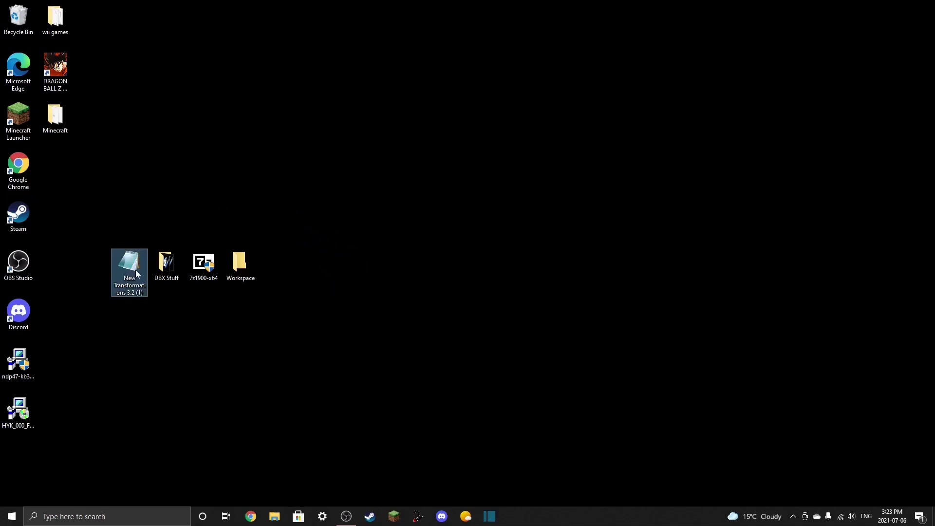
pyautogui.rightClick(134, 269)
pyautogui.click(113, 312)
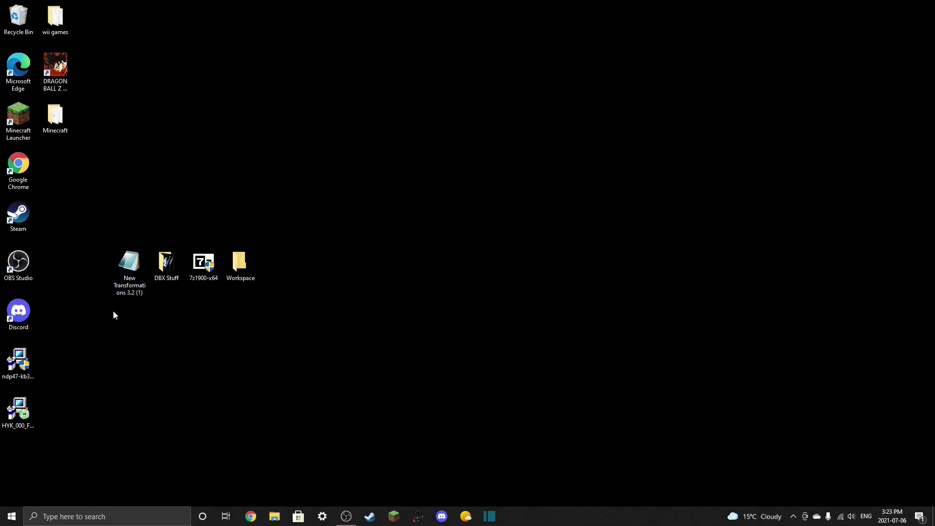
# - Extract the archive with 7-Zip into a 'New Transformations 3.2 (1)' folder
pyautogui.rightClick(136, 282)
pyautogui.moveTo(196, 335)
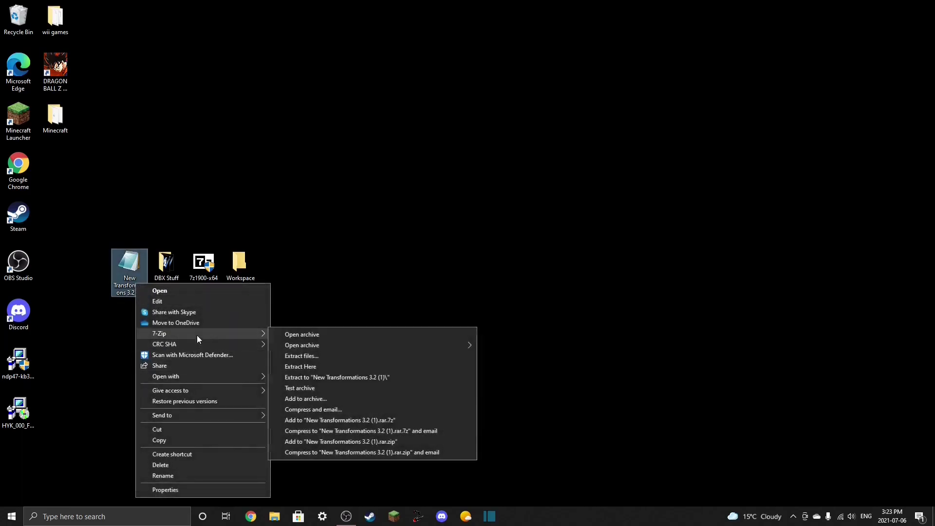
pyautogui.click(332, 378)
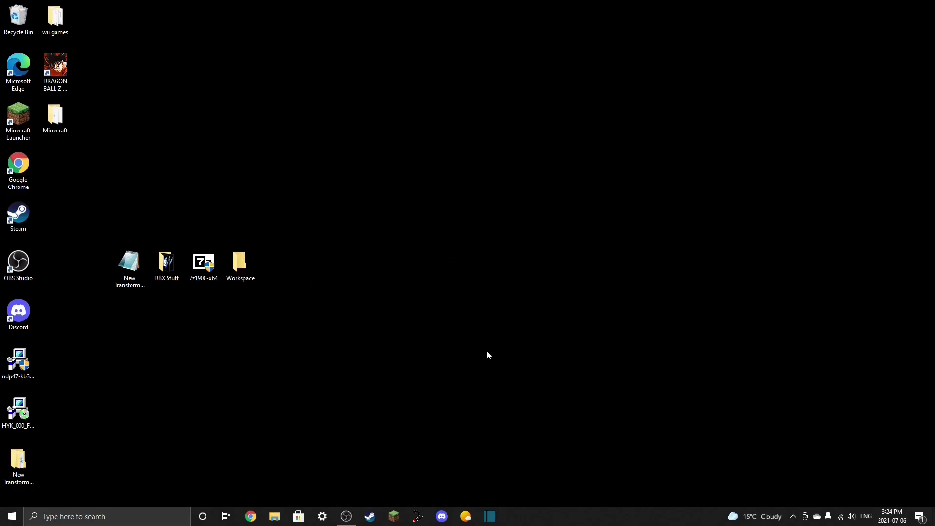
# - Rearrange the desktop icons, with DBX Stuff below Minecraft and the extracted folder near Workspace
pyautogui.moveTo(18, 460); pyautogui.dragTo(288, 334)
pyautogui.moveTo(126, 270); pyautogui.dragTo(167, 276)
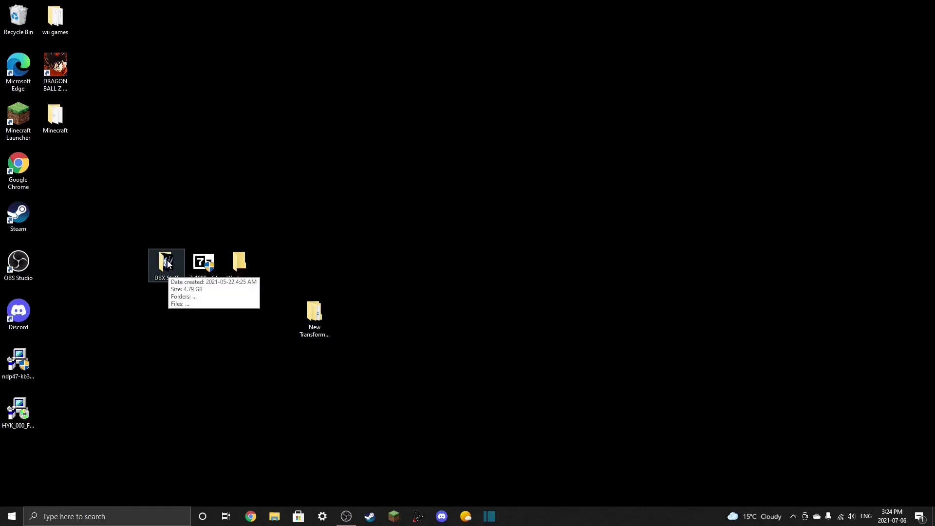
pyautogui.moveTo(167, 263); pyautogui.dragTo(76, 179)
pyautogui.moveTo(314, 314); pyautogui.dragTo(289, 271)
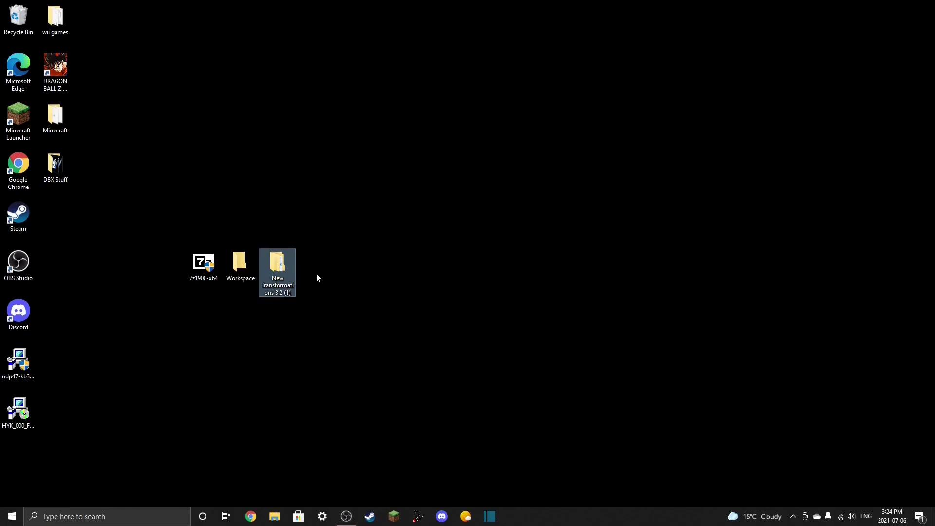
pyautogui.moveTo(267, 273); pyautogui.dragTo(221, 188)
# - Open the extracted New Transformations 3.2 (1) folder and look inside its New Transformations 3.2 subfolder
pyautogui.doubleClick(219, 188)
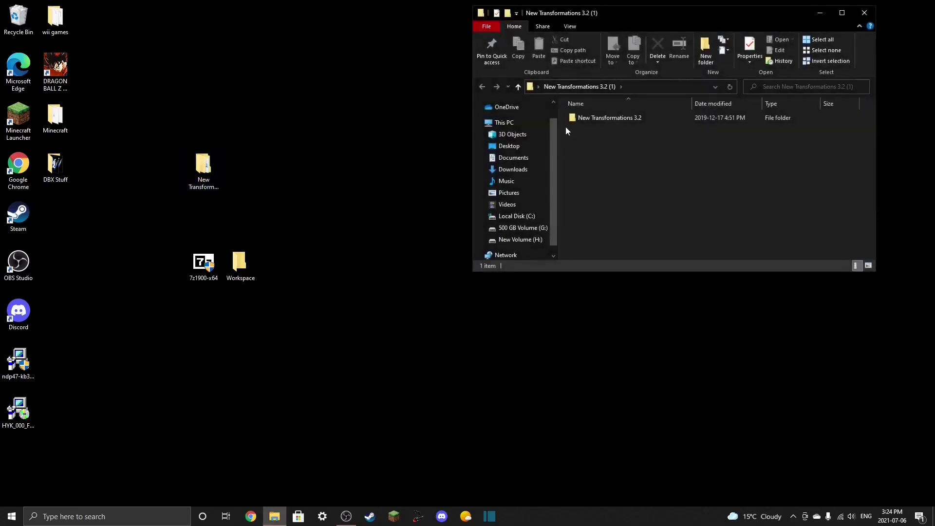
pyautogui.doubleClick(609, 117)
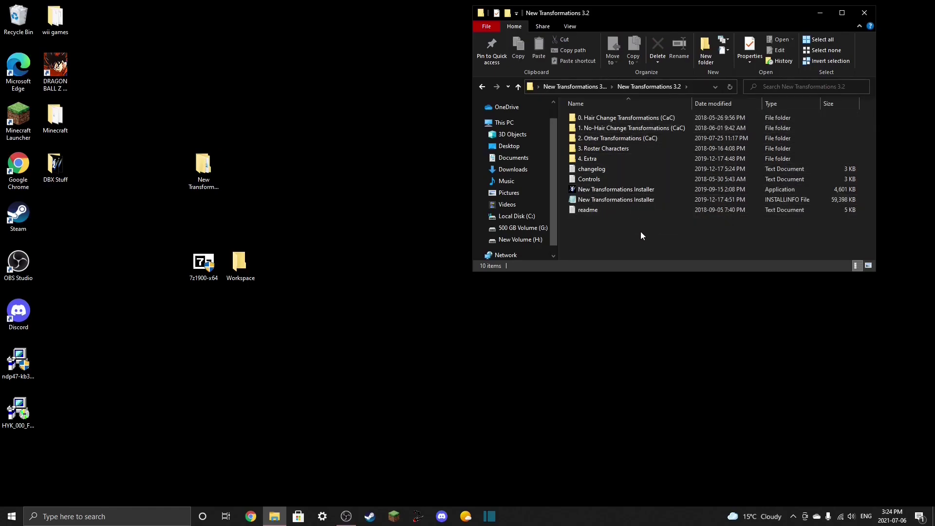
pyautogui.press('BackSpace')
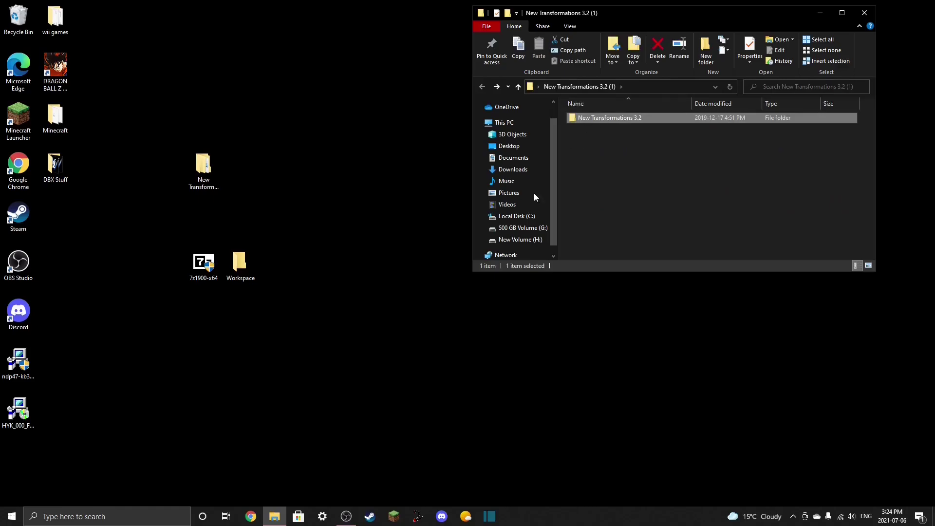
# - Open a second File Explorer window on Local Disk (C:)
pyautogui.moveTo(274, 516); pyautogui.dragTo(274, 479)
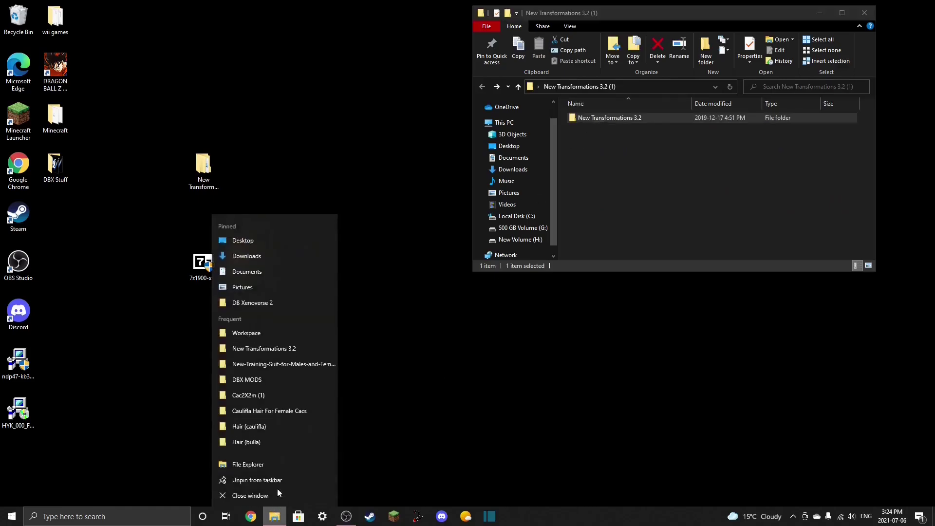
pyautogui.click(271, 464)
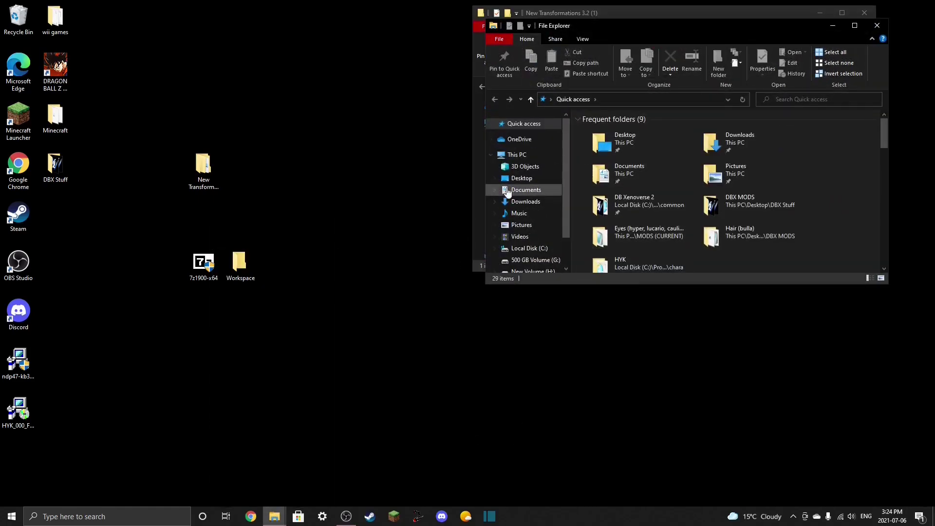
pyautogui.scroll(-1, 535, 219)
pyautogui.click(529, 198)
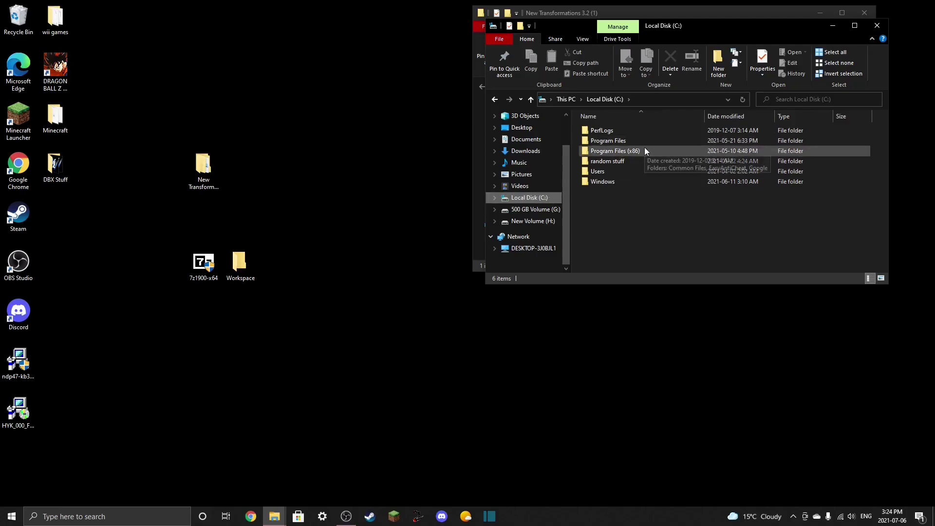
pyautogui.moveTo(721, 25); pyautogui.dragTo(616, 169)
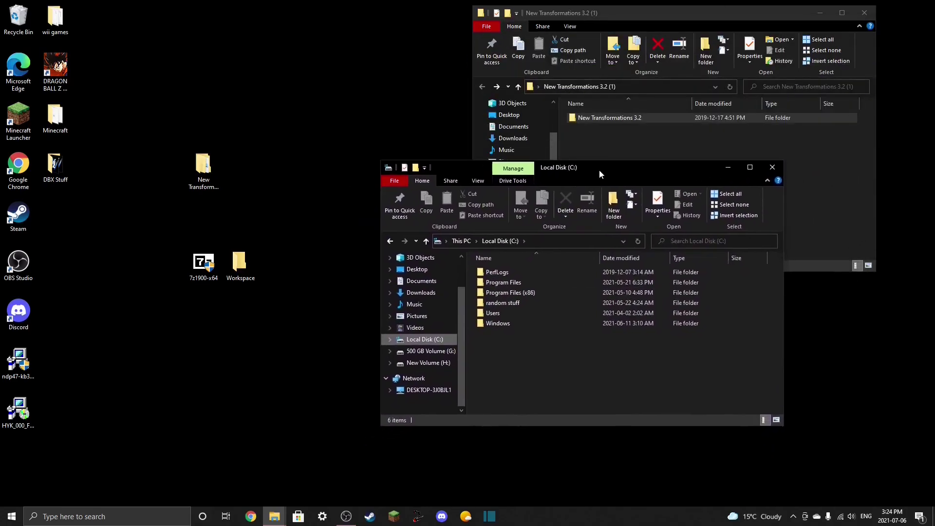
# - Navigate into Program Files (x86) and then the Steam folder
pyautogui.moveTo(543, 295)
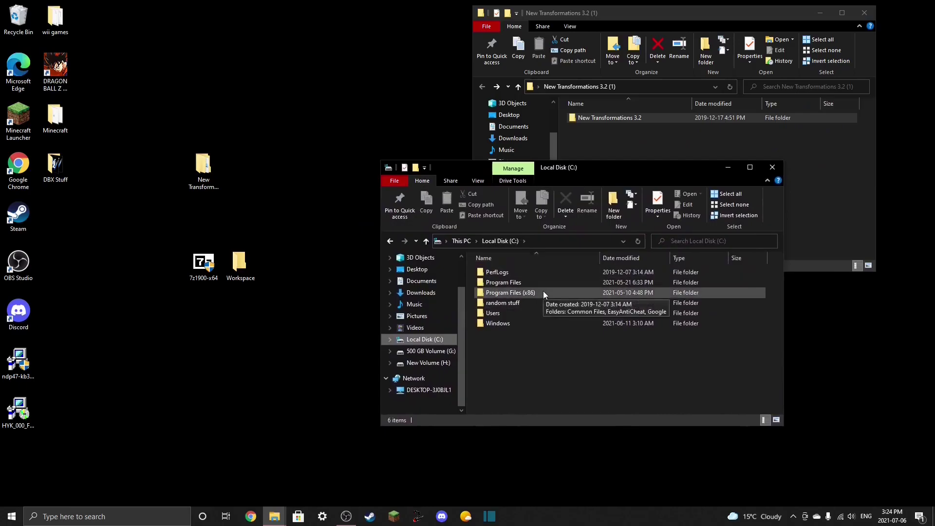
pyautogui.click(541, 291)
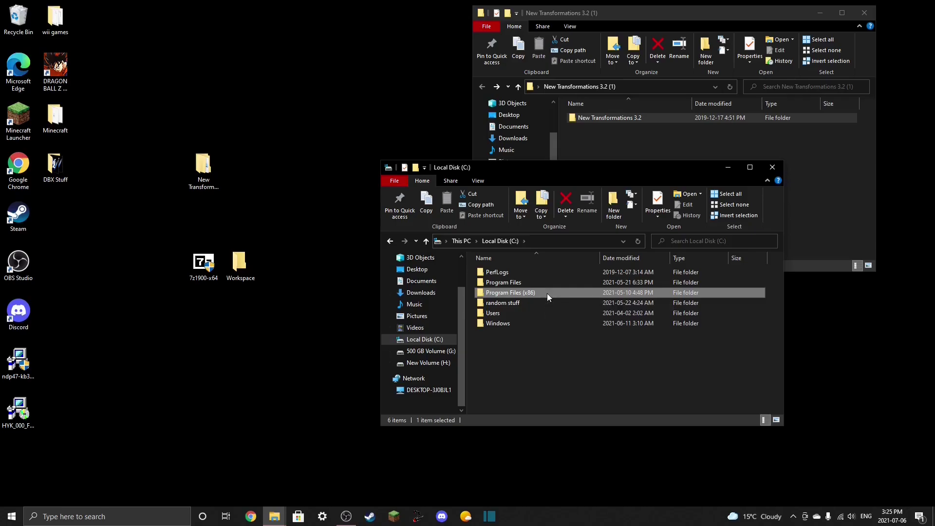
pyautogui.doubleClick(547, 293)
pyautogui.scroll(-1, 537, 305)
pyautogui.click(536, 316)
pyautogui.click(529, 318)
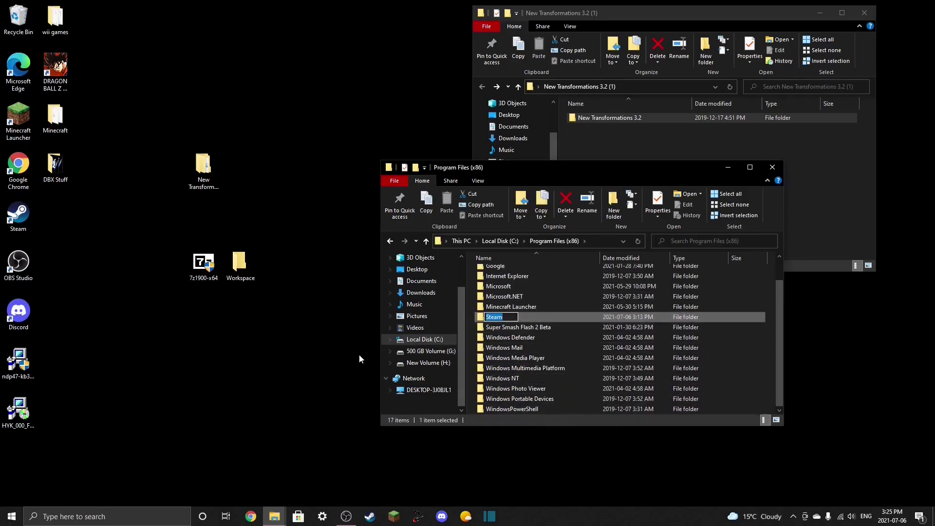
pyautogui.click(203, 170)
pyautogui.doubleClick(555, 317)
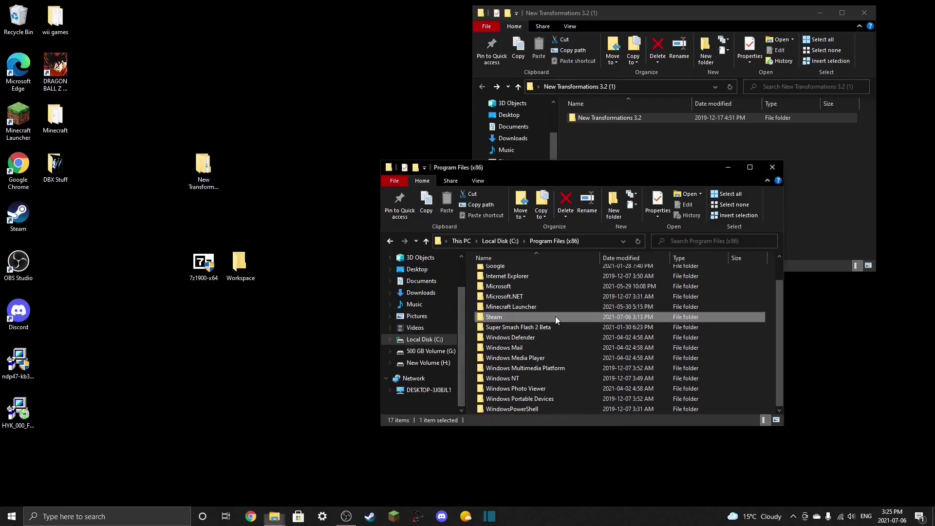
# - Open steamapps > common > DB Xenoverse 2 and arrange the two windows side by side
pyautogui.scroll(-2, 530, 386)
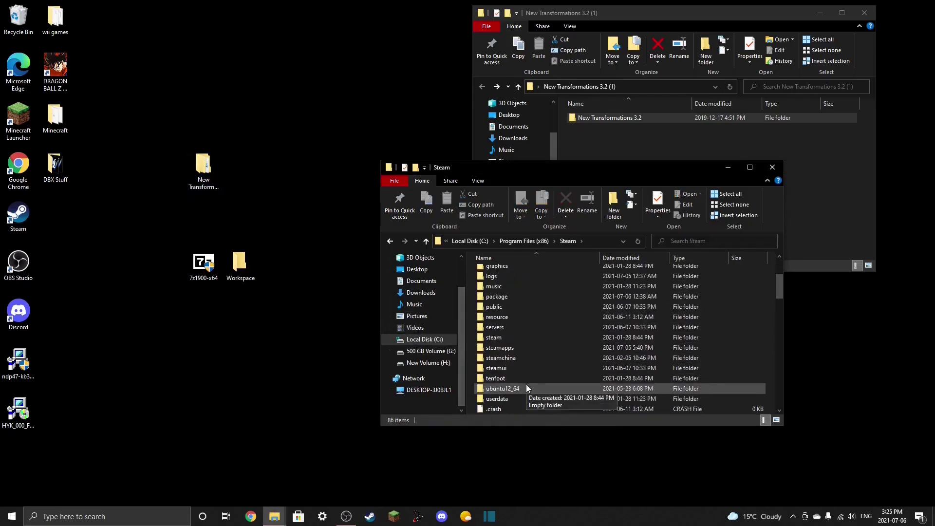
pyautogui.doubleClick(518, 346)
pyautogui.doubleClick(515, 272)
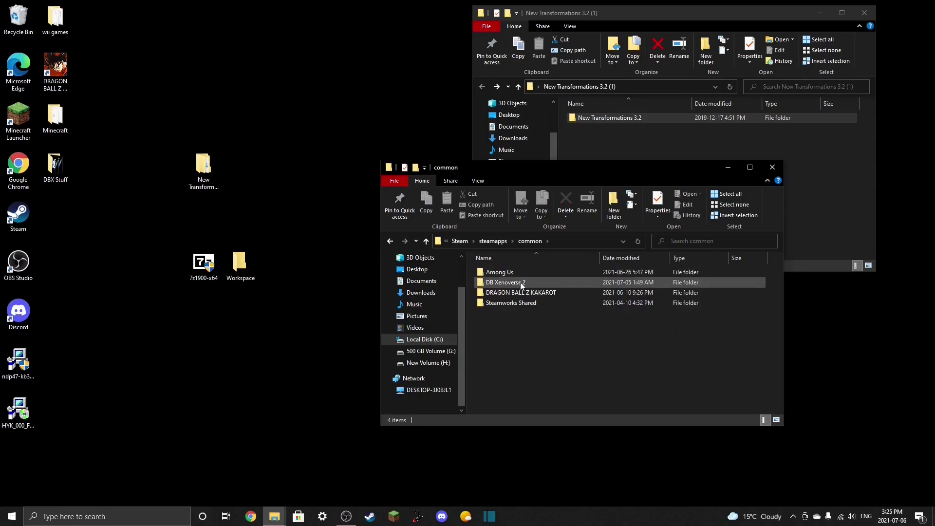
pyautogui.doubleClick(521, 283)
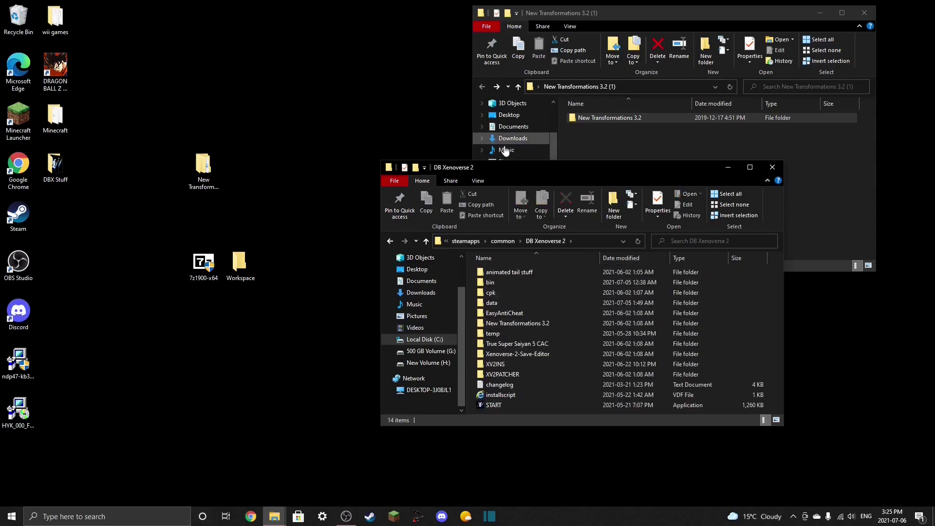
pyautogui.moveTo(509, 166); pyautogui.dragTo(604, 67)
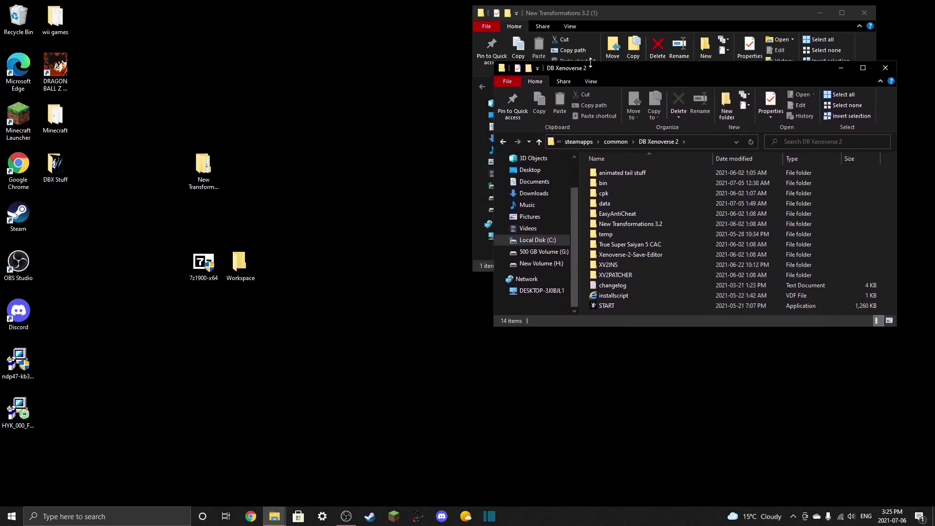
pyautogui.moveTo(649, 13); pyautogui.dragTo(253, 31)
# - Drag New Transformations 3.2 toward DB Xenoverse 2, cancel, and close the extracted folder's window
pyautogui.click(503, 142)
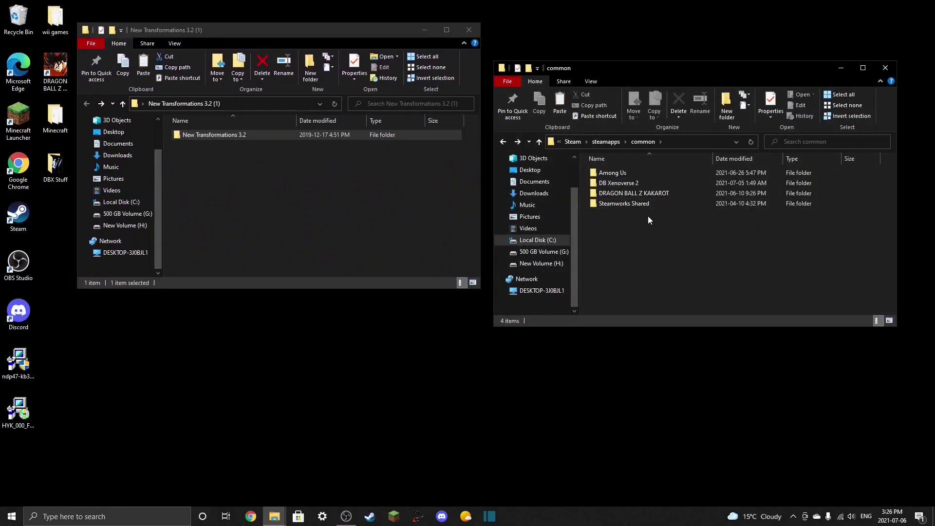
pyautogui.moveTo(214, 135); pyautogui.dragTo(636, 182)
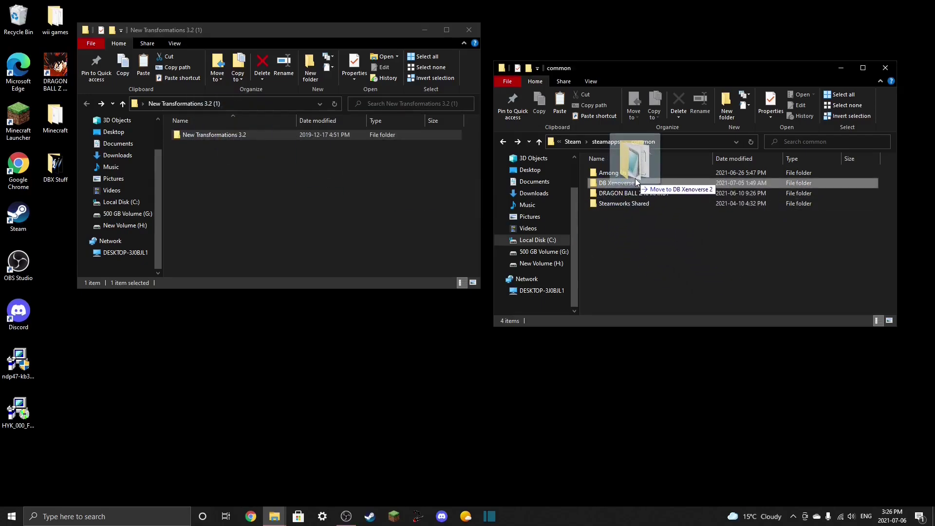
pyautogui.moveTo(636, 182); pyautogui.dragTo(352, 212)
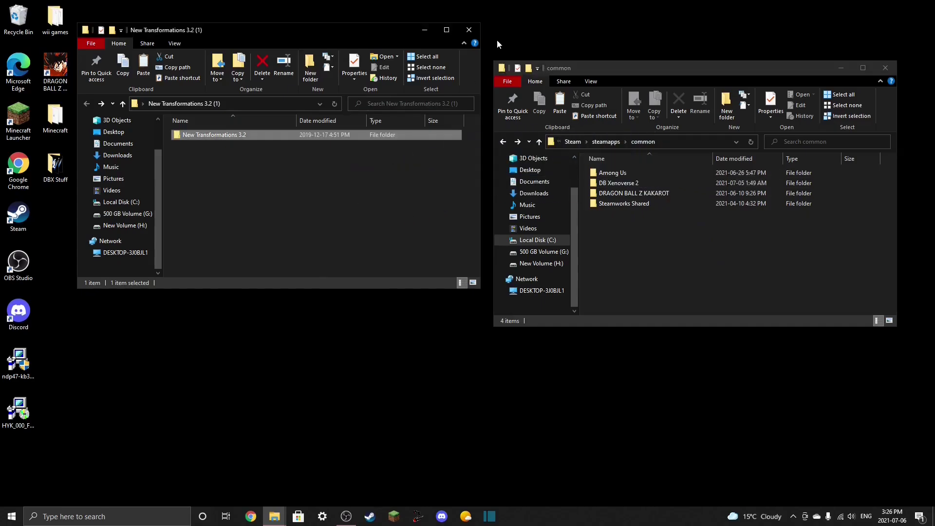
pyautogui.click(469, 30)
pyautogui.moveTo(202, 188); pyautogui.dragTo(55, 168)
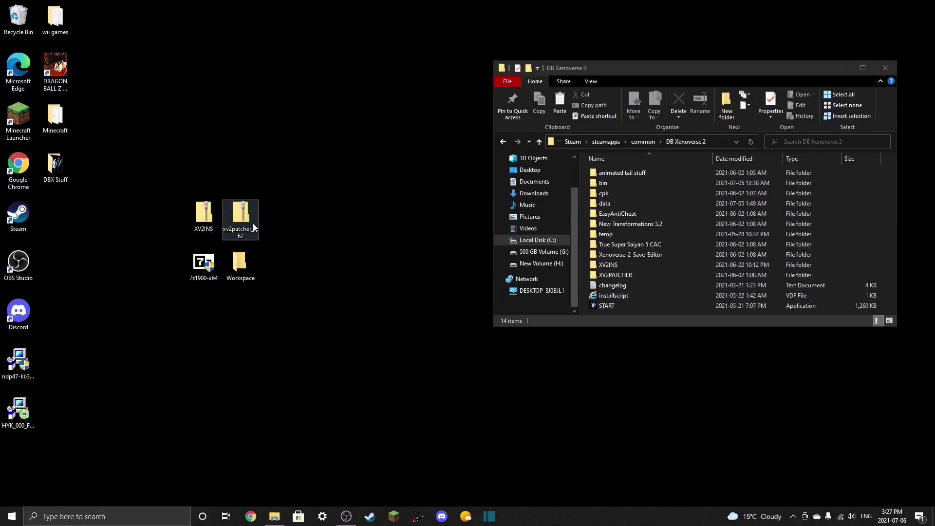
# - Extract the XV2INS and xv2patcher zips into their own folders with 7-Zip
pyautogui.rightClick(200, 213)
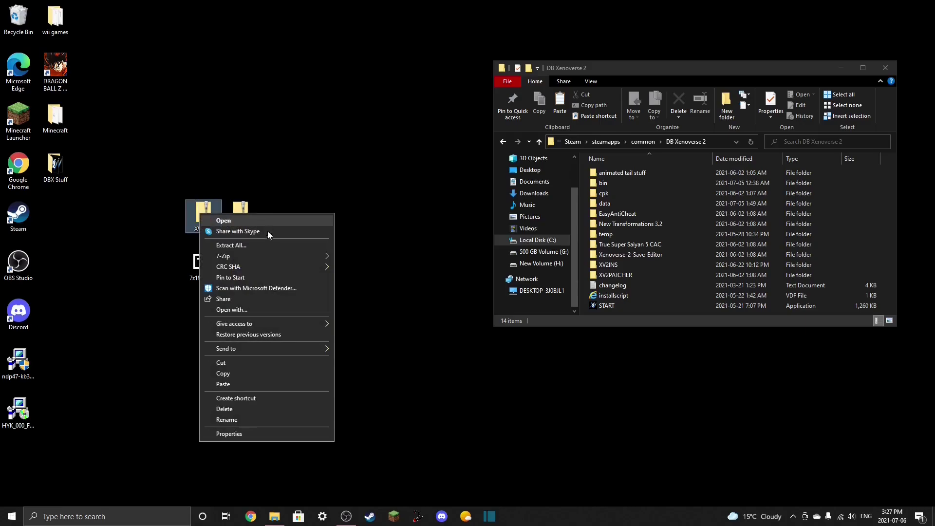
pyautogui.moveTo(270, 255)
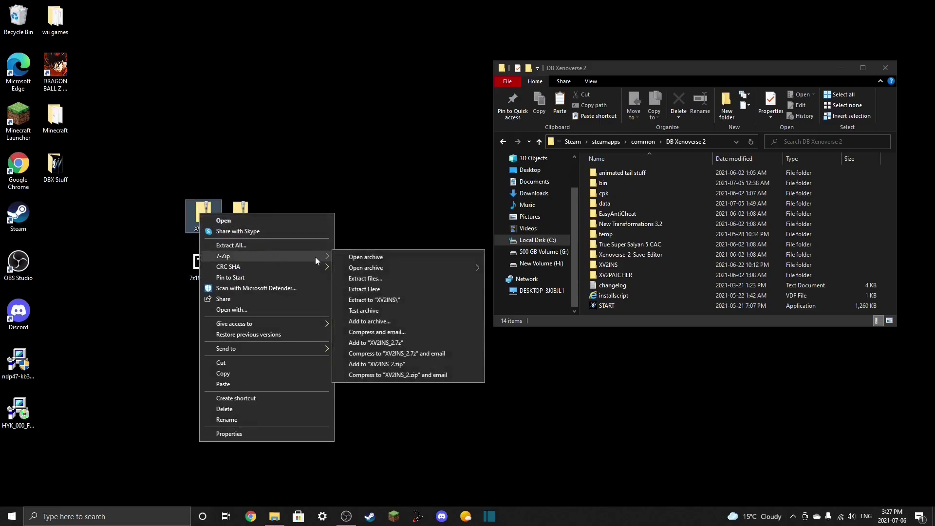
pyautogui.click(372, 302)
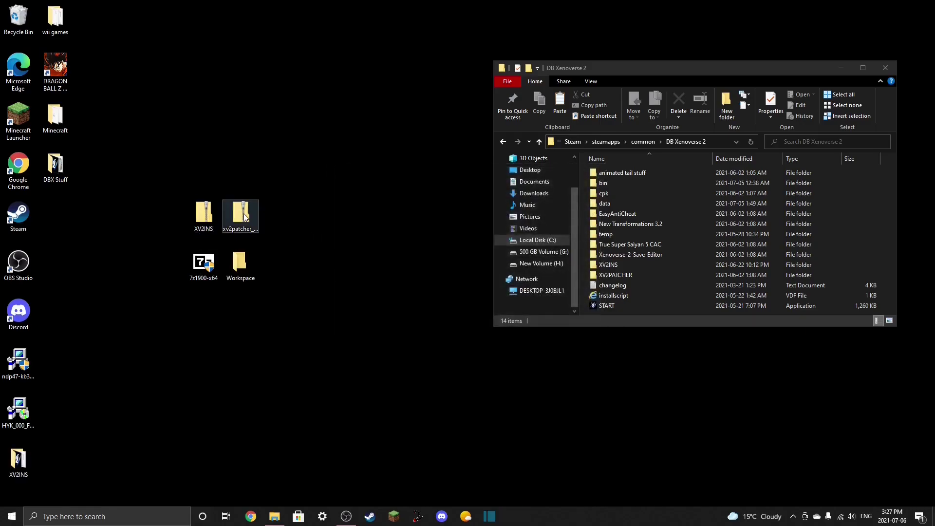
pyautogui.rightClick(244, 213)
pyautogui.moveTo(318, 257)
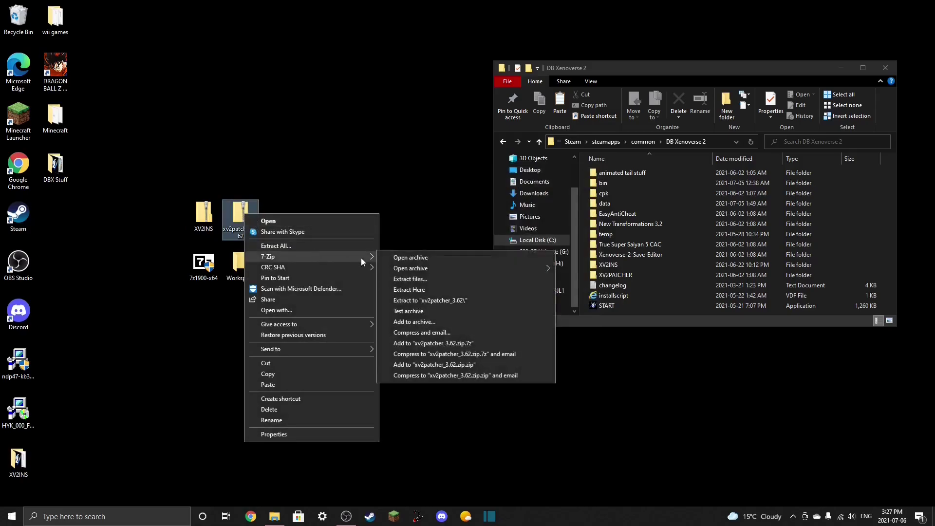
pyautogui.click(411, 302)
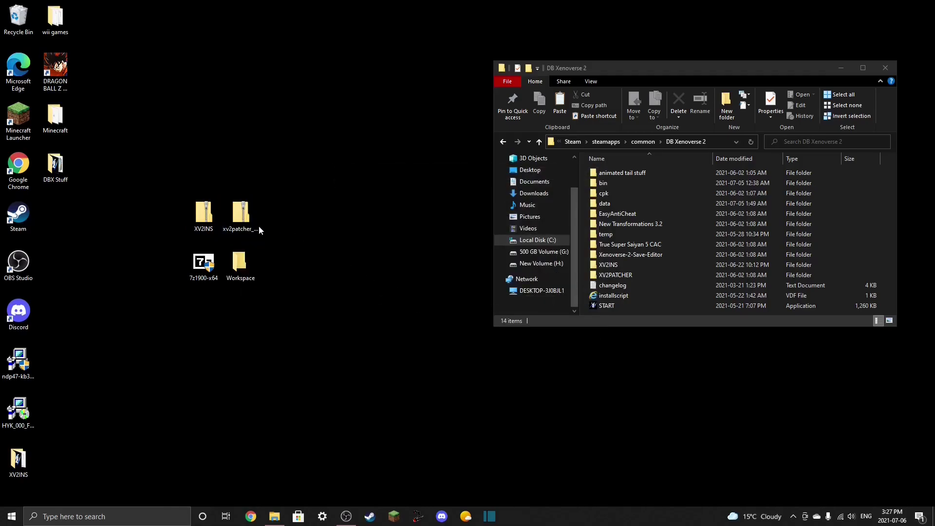
# - Move both zip archives into DBX Stuff and group the two extracted folders together
pyautogui.moveTo(58, 219); pyautogui.dragTo(206, 366)
pyautogui.moveTo(18, 460); pyautogui.dragTo(251, 365)
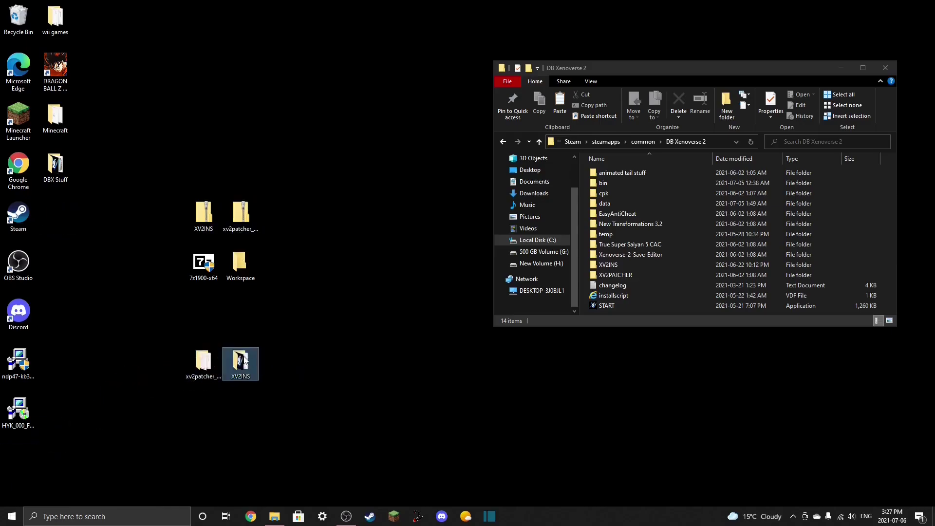
pyautogui.moveTo(295, 194); pyautogui.dragTo(123, 209)
pyautogui.moveTo(203, 217); pyautogui.dragTo(55, 168)
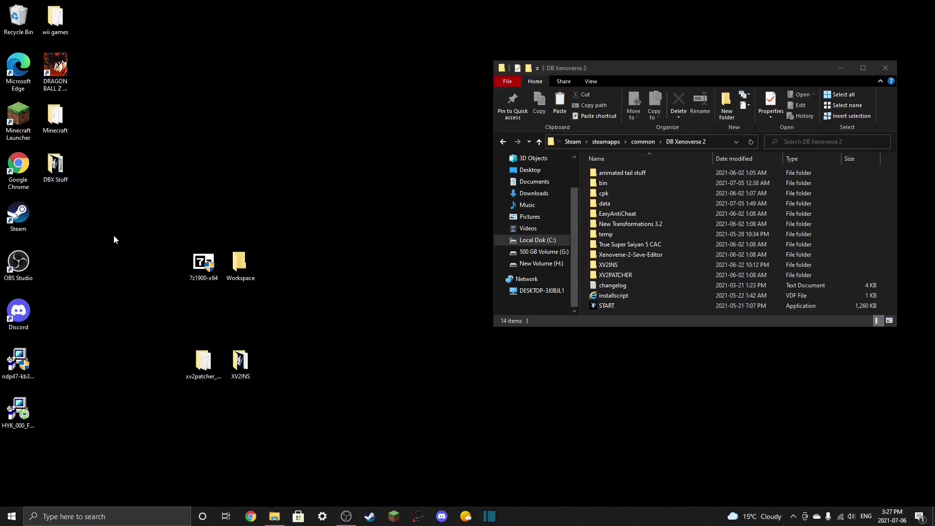
pyautogui.moveTo(150, 359); pyautogui.dragTo(234, 219)
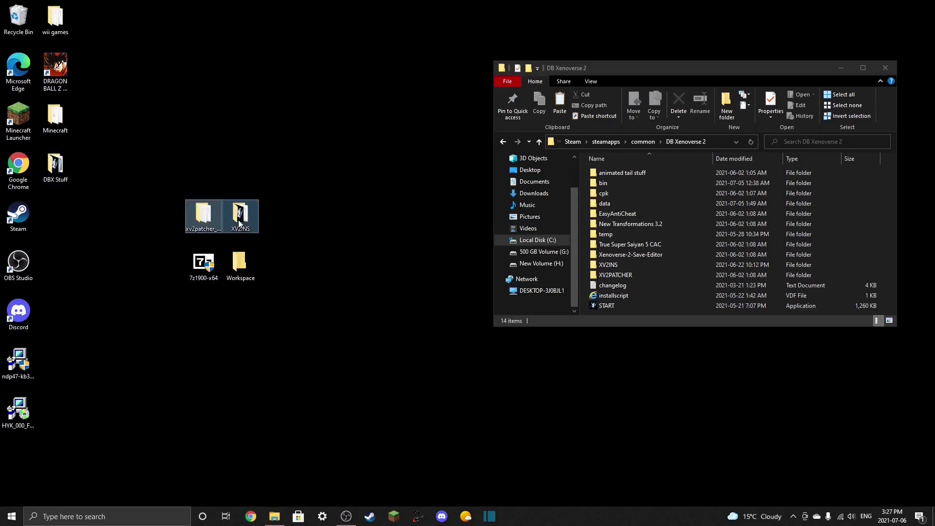
# - Move XV2INS into DB Xenoverse 2, then inspect xv2patcher_3.62's bin and XV2PATCHER folders
pyautogui.click(642, 141)
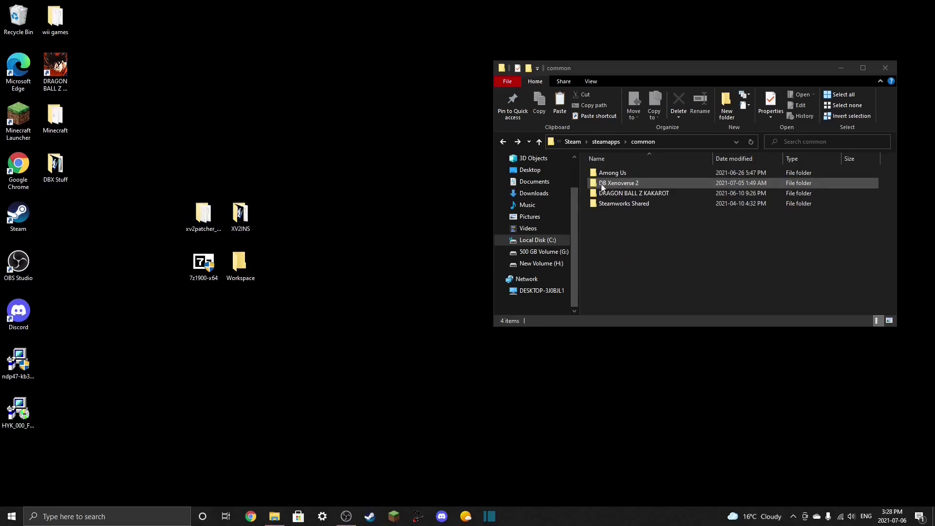
pyautogui.moveTo(244, 218); pyautogui.dragTo(62, 162)
pyautogui.doubleClick(200, 217)
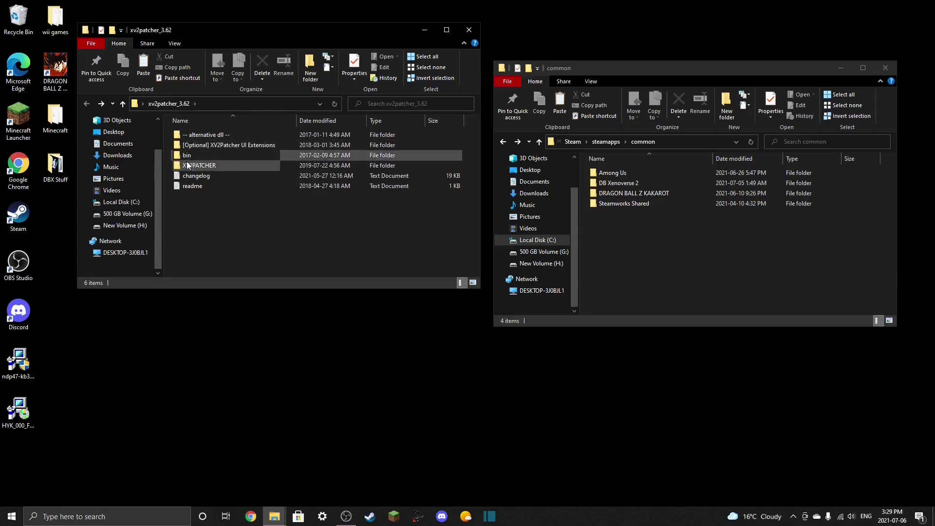
pyautogui.moveTo(166, 152); pyautogui.dragTo(168, 177)
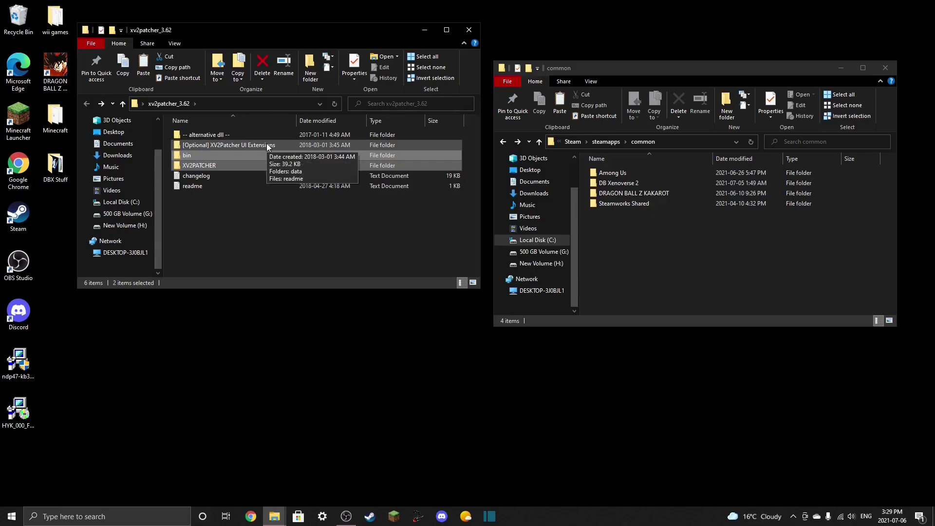
pyautogui.click(469, 30)
pyautogui.moveTo(240, 215)
pyautogui.mouseDown()
pyautogui.moveTo(43, 189)
pyautogui.moveTo(62, 171)
pyautogui.moveTo(243, 208)
pyautogui.moveTo(247, 220)
pyautogui.mouseUp()
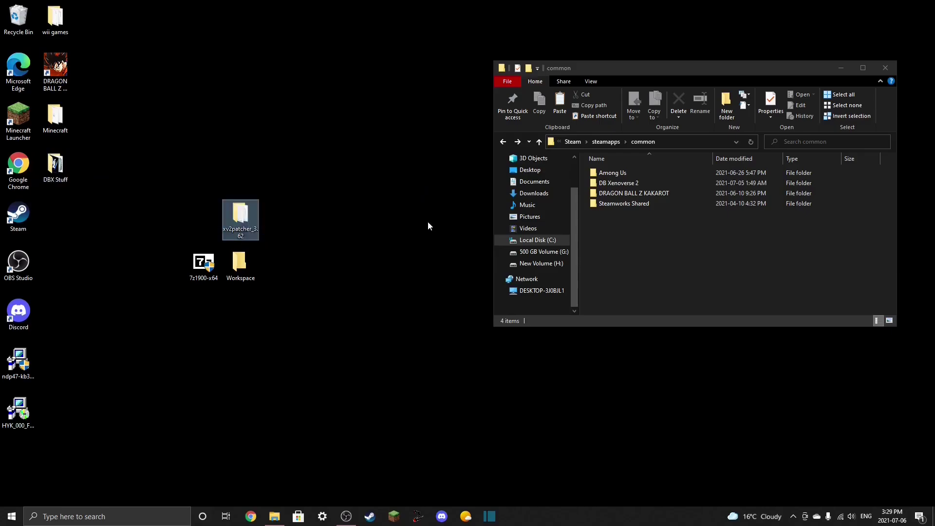
# - Delete the xv2patcher_3.62 desktop folder and launch New Transformations Installer from New Transformations 3.2
pyautogui.press('Delete')
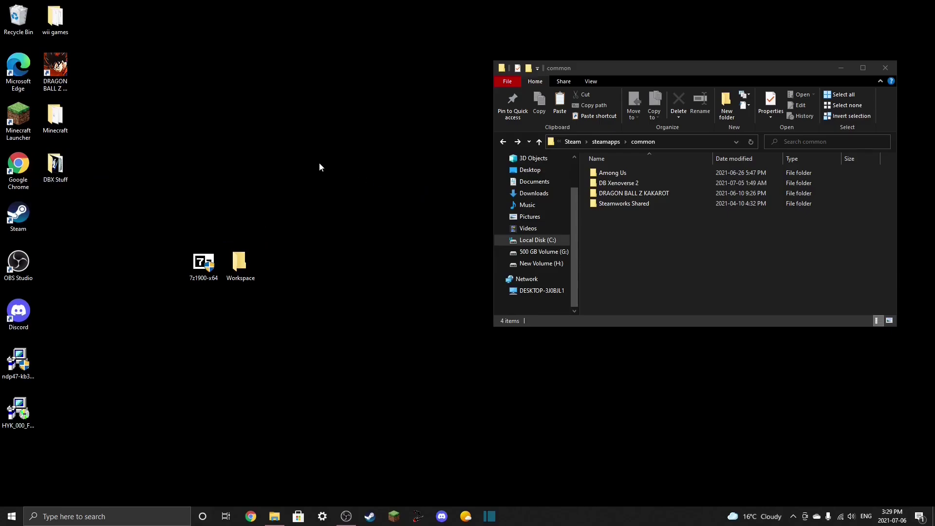
pyautogui.moveTo(204, 265); pyautogui.dragTo(152, 249)
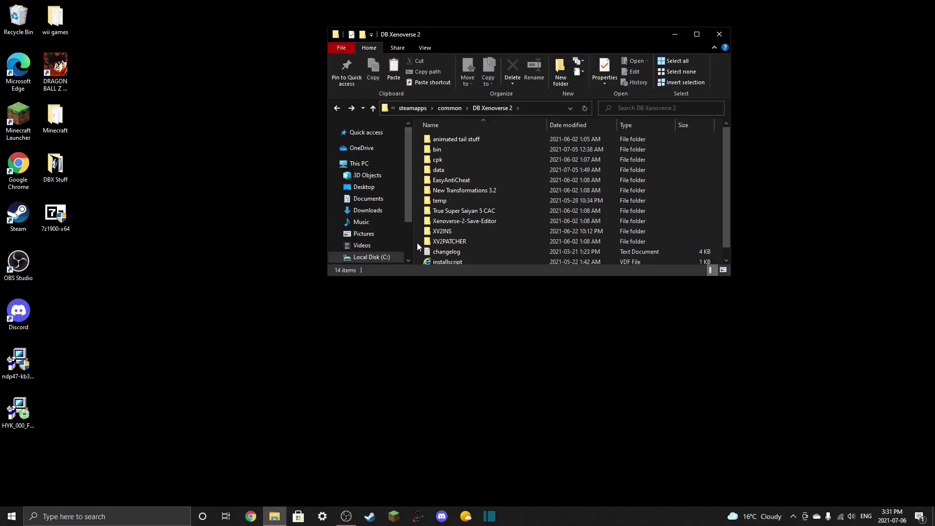
pyautogui.doubleClick(465, 190)
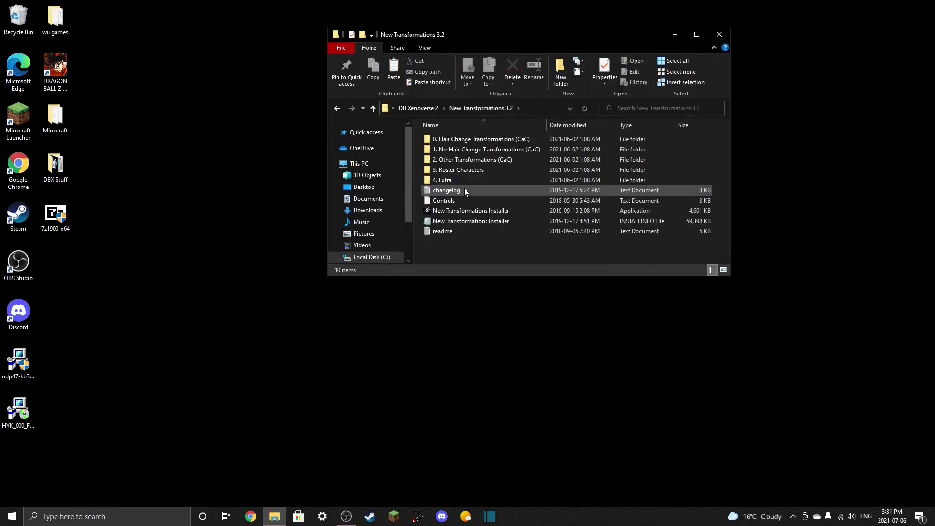
pyautogui.doubleClick(478, 210)
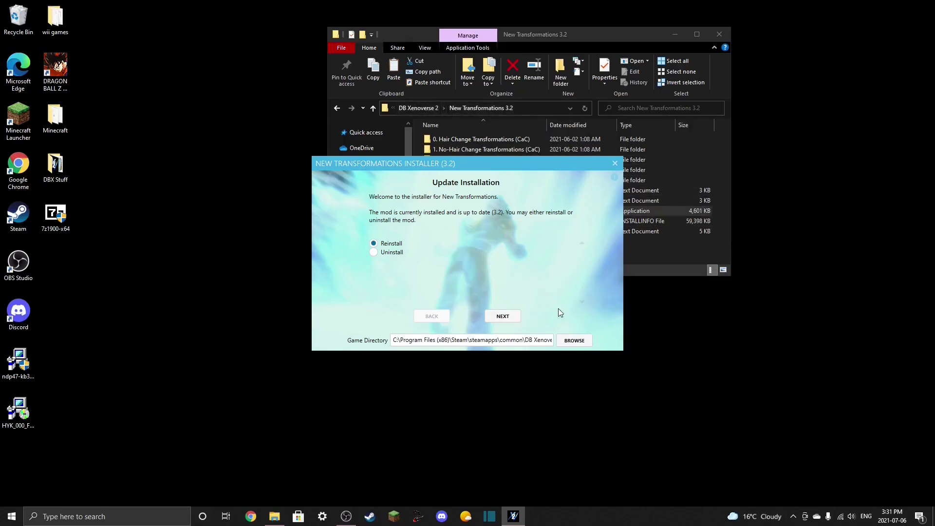
# - Set the installer's game directory to C:\Program Files (x86)\Steam\steamapps\common\DB Xenoverse 2
pyautogui.click(568, 341)
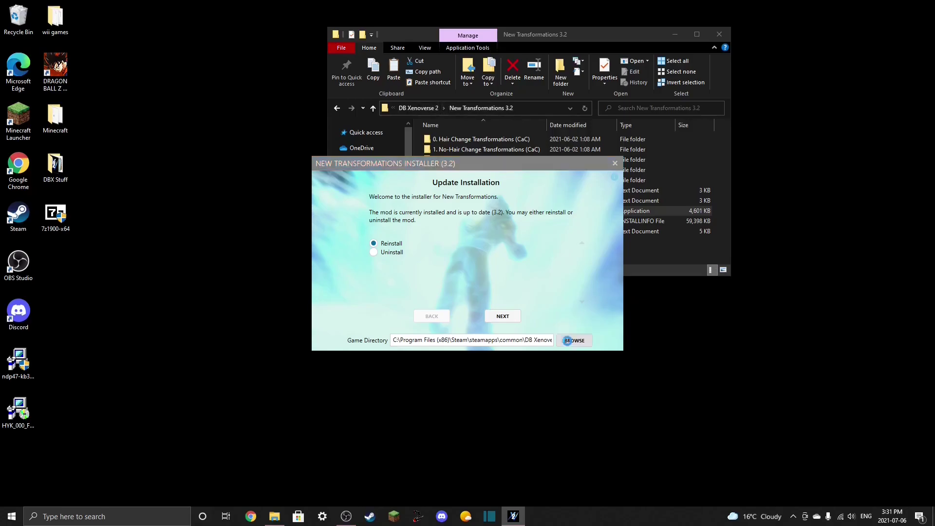
pyautogui.scroll(-2, 364, 295)
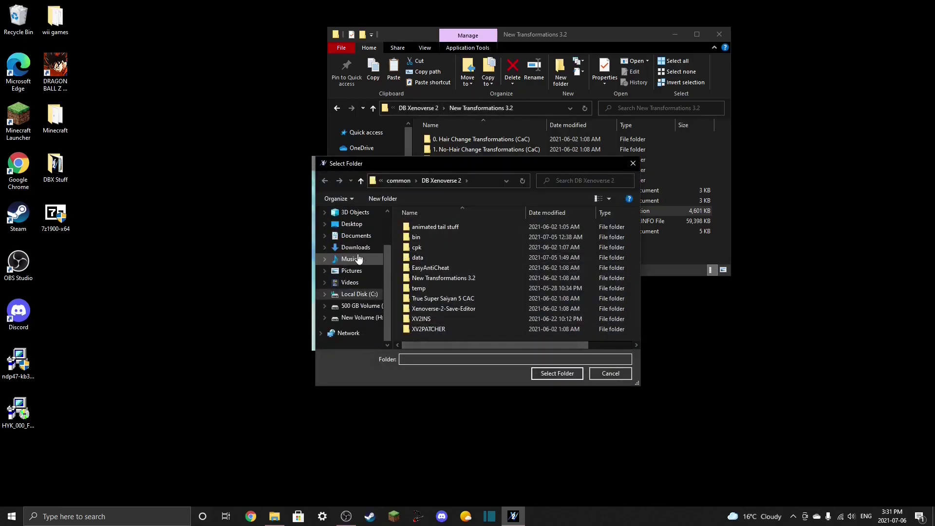
pyautogui.click(361, 294)
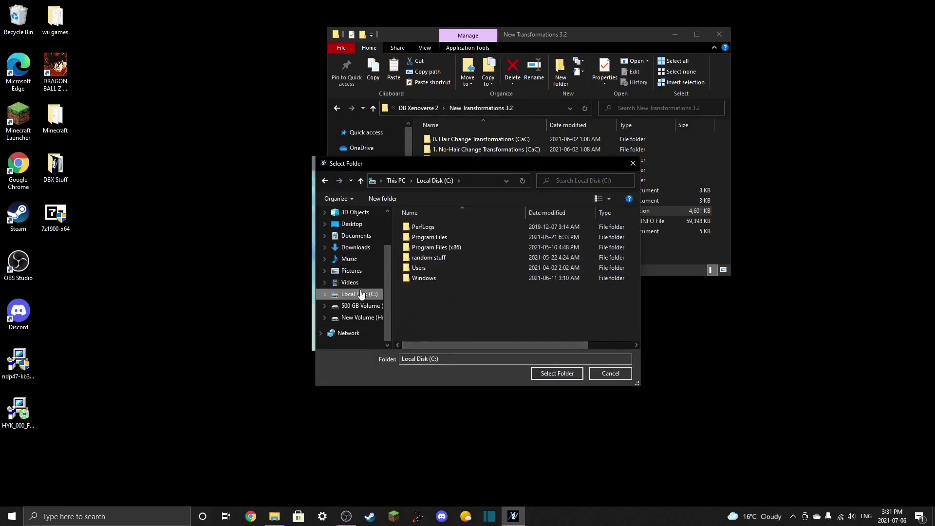
pyautogui.doubleClick(481, 248)
pyautogui.doubleClick(437, 296)
pyautogui.scroll(-5, 472, 282)
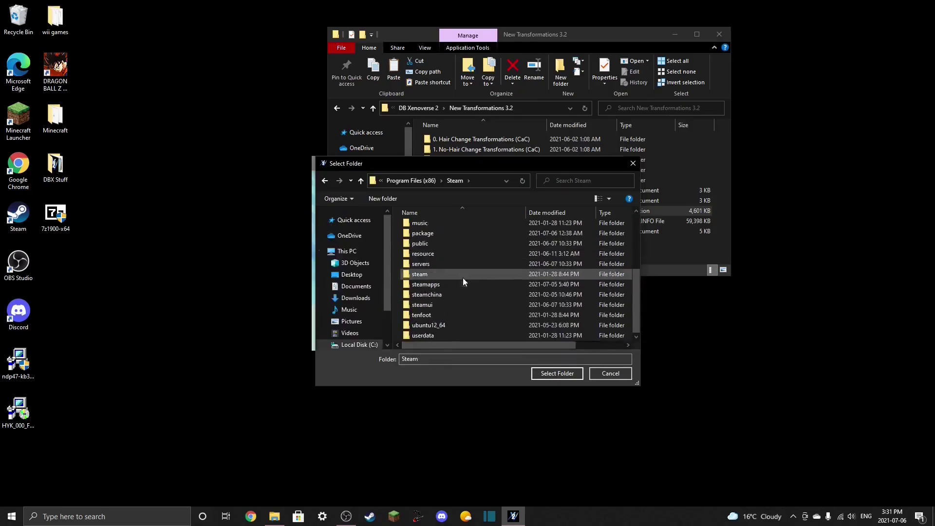
pyautogui.doubleClick(452, 282)
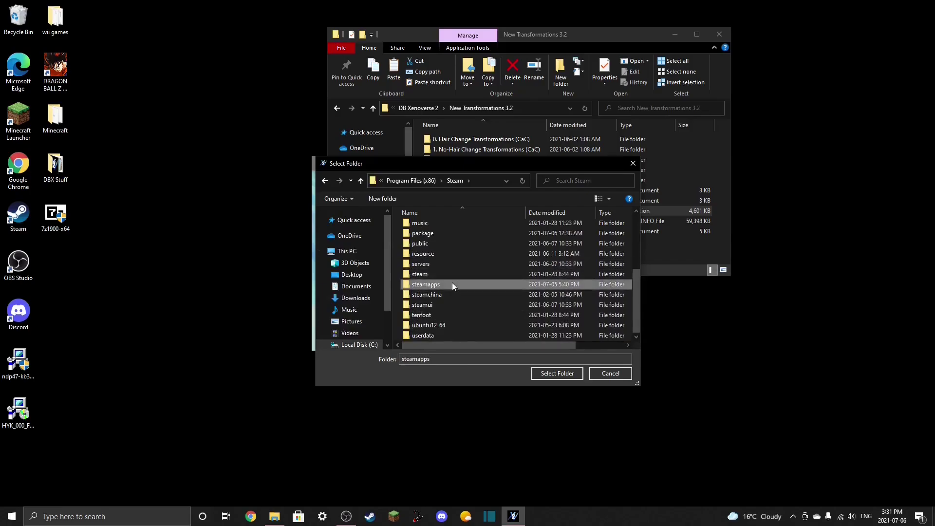
pyautogui.doubleClick(456, 227)
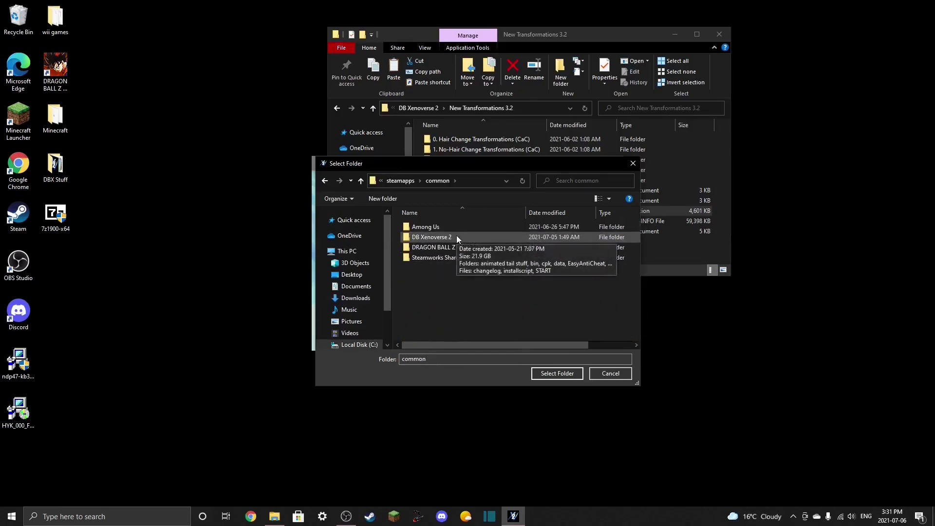
pyautogui.doubleClick(456, 237)
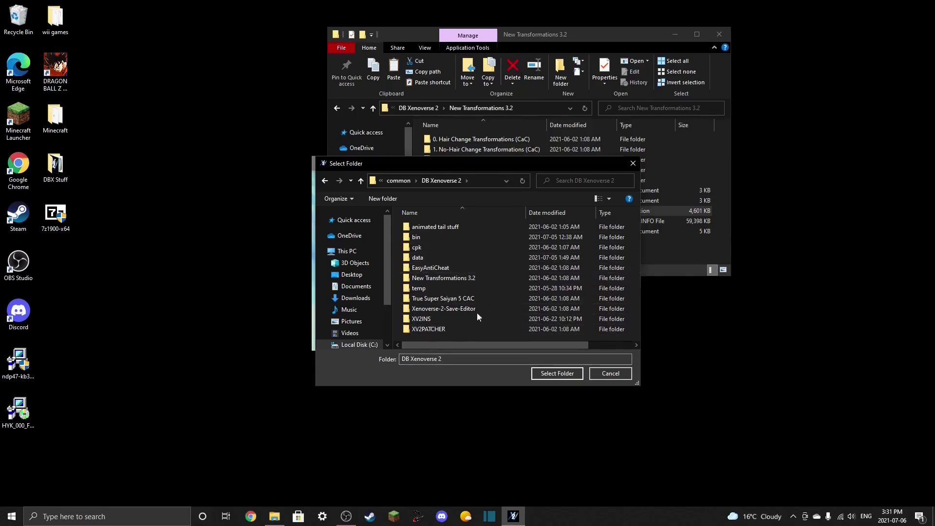
pyautogui.click(541, 373)
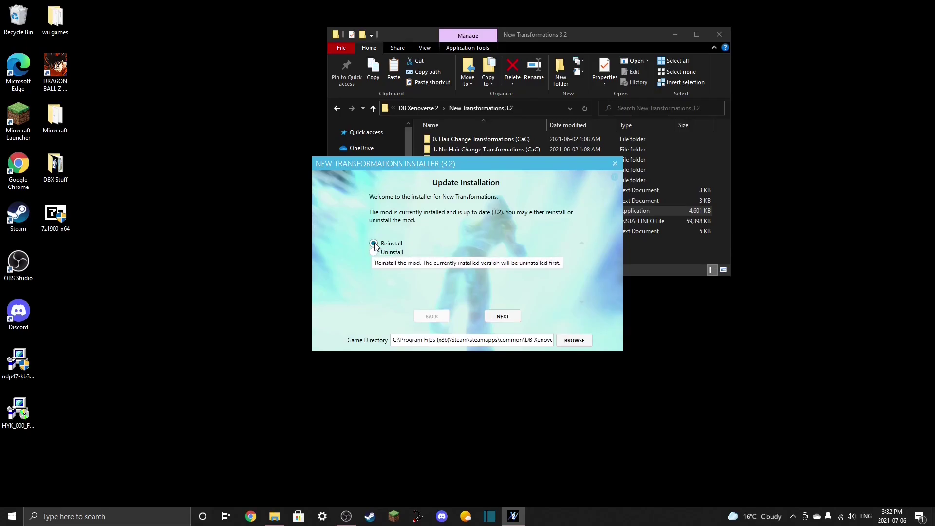
# - Choose Reinstall, accept the default aura style and set UI Auto-Dodge Mode to Data Input
pyautogui.click(502, 316)
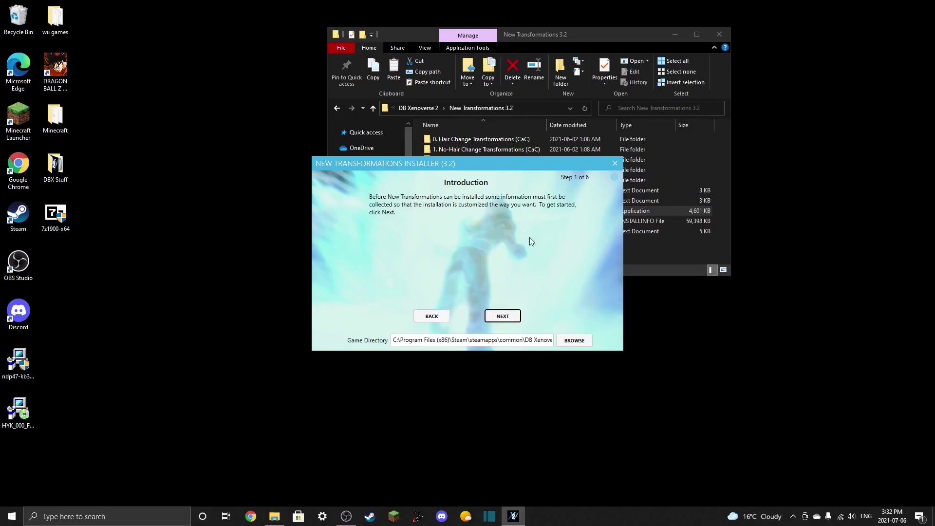
pyautogui.click(503, 316)
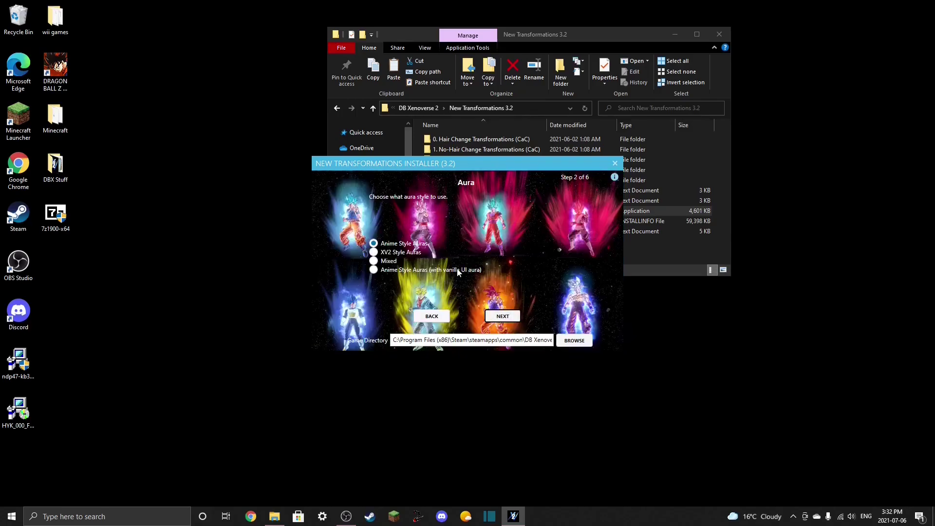
pyautogui.click(503, 317)
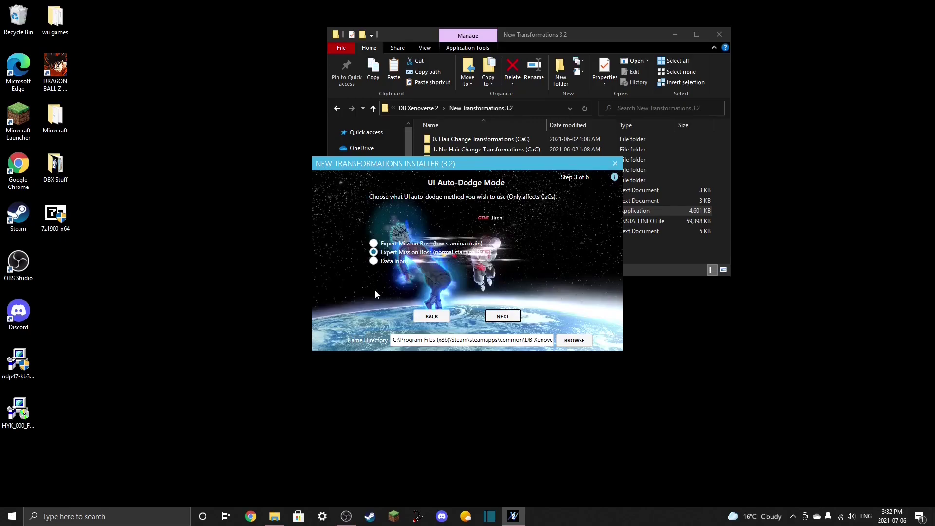
pyautogui.click(373, 262)
# - Keep normal Kaioken drain, default hair change and tail animations, then close the installer
pyautogui.click(501, 317)
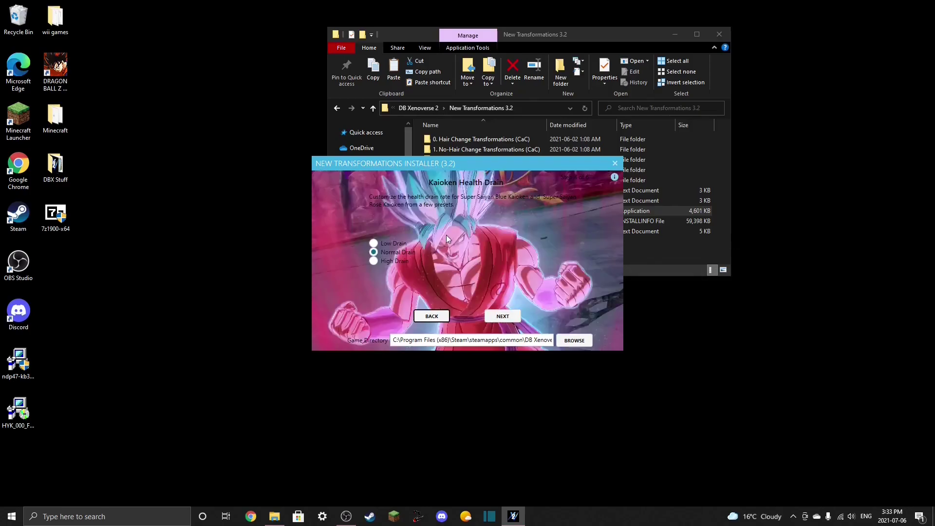
pyautogui.click(491, 315)
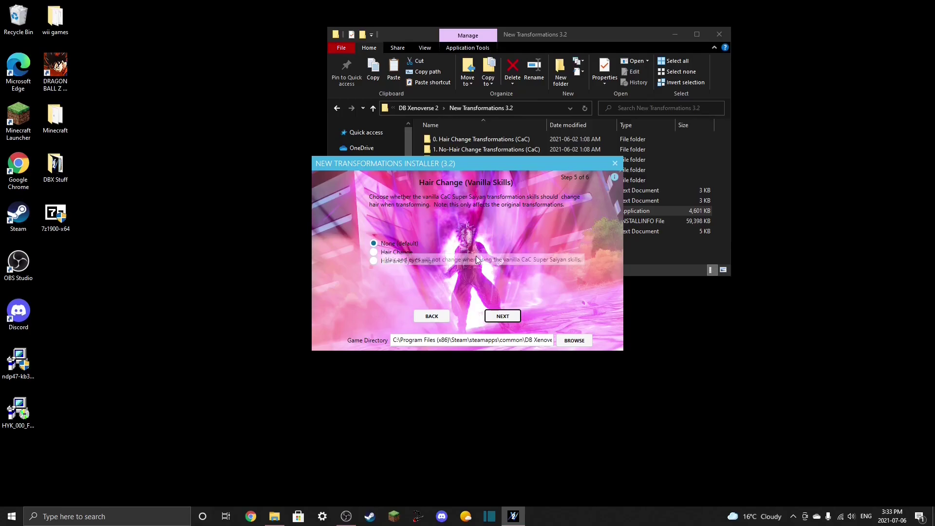
pyautogui.click(502, 317)
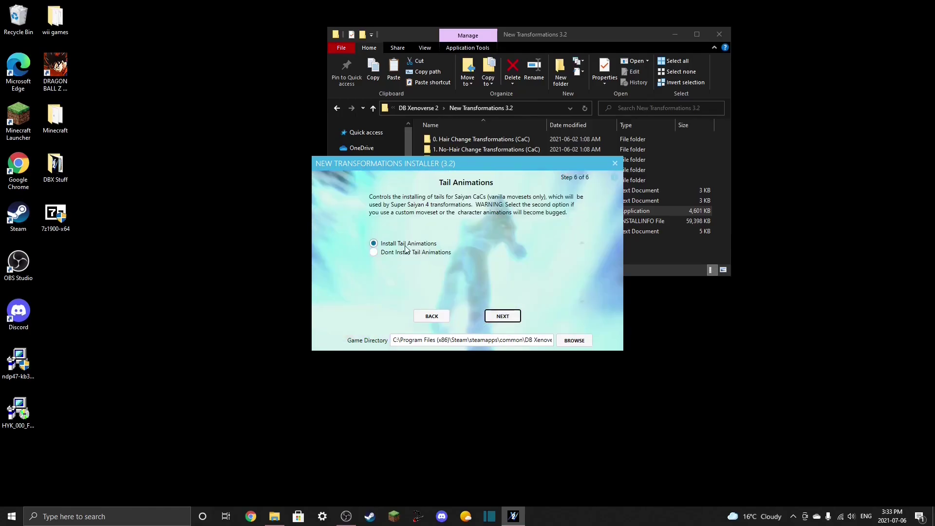
pyautogui.click(496, 319)
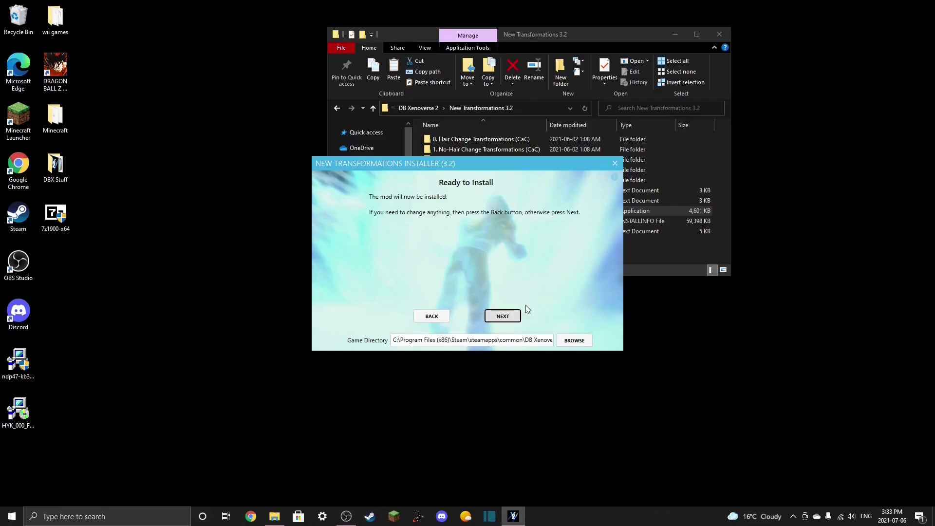
pyautogui.click(614, 164)
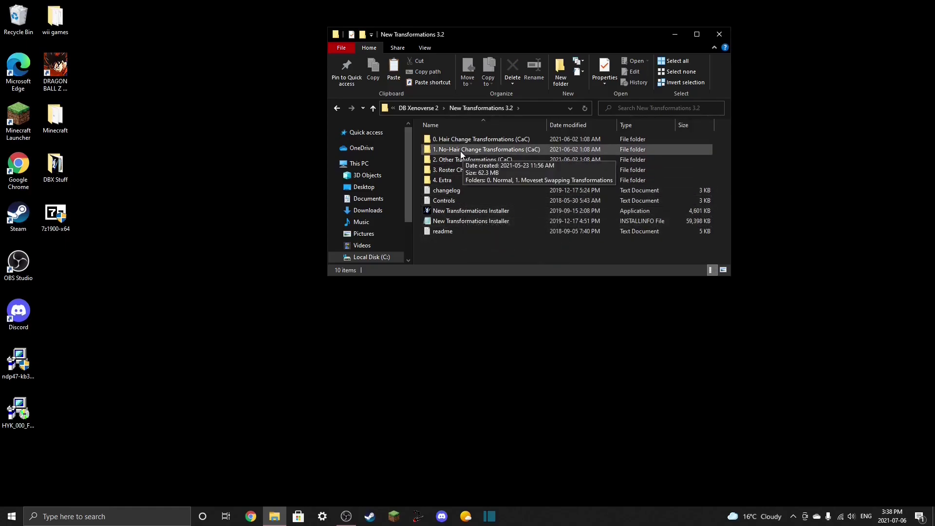
# - Open No-Hair Change Transformations (CaC) > 0. Normal > No Health Requirements (UI) and inspect its Super Saiyan files
pyautogui.doubleClick(460, 152)
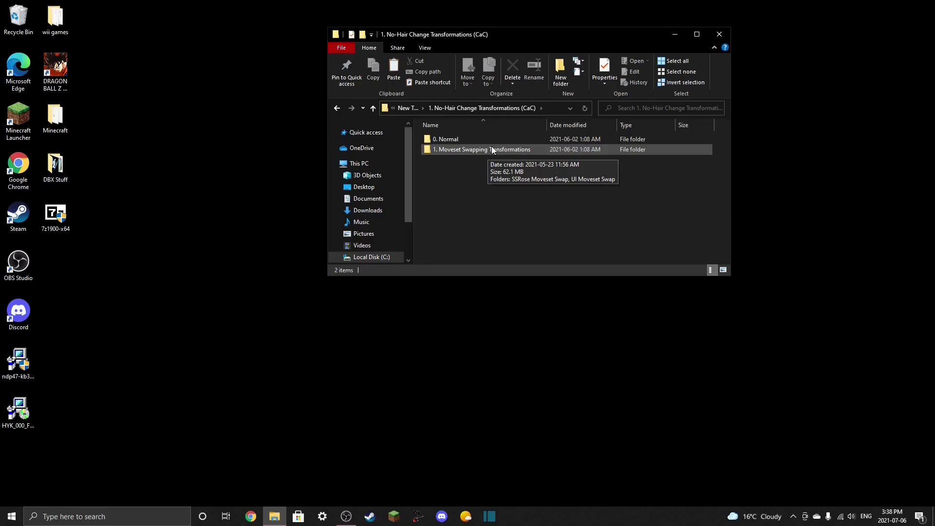
pyautogui.doubleClick(487, 139)
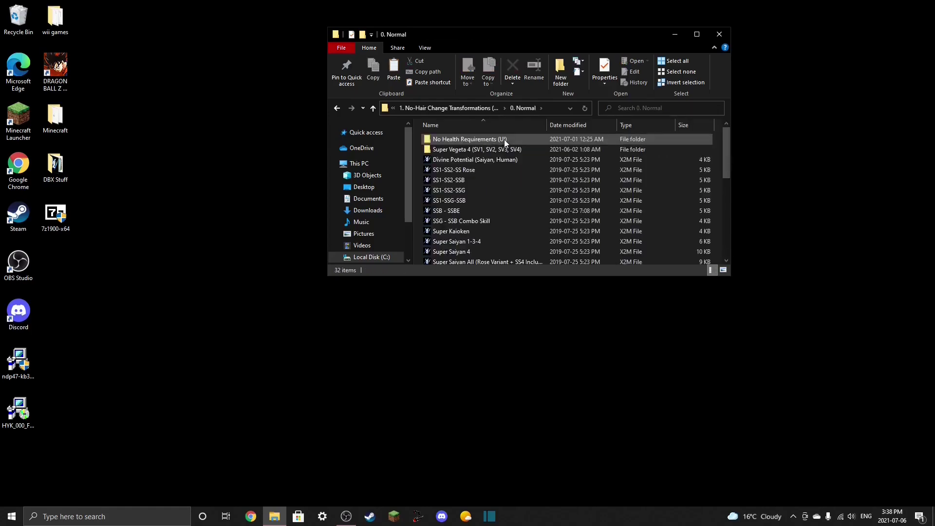
pyautogui.doubleClick(511, 138)
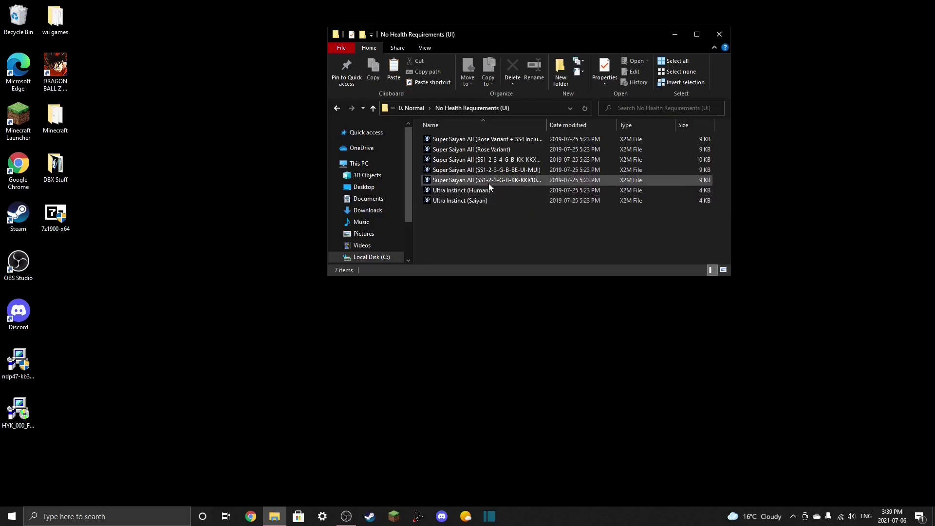
pyautogui.moveTo(419, 179); pyautogui.dragTo(492, 163)
pyautogui.click(488, 213)
# - Go back to the 0. Normal folder and scroll through its X2M transformation files
pyautogui.press('BackSpace')
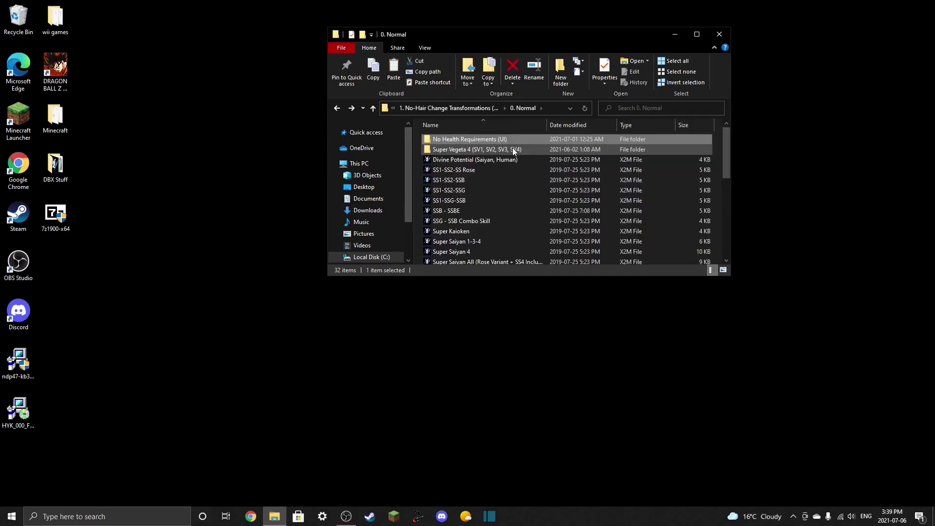
pyautogui.scroll(-6, 498, 173)
pyautogui.scroll(4, 492, 186)
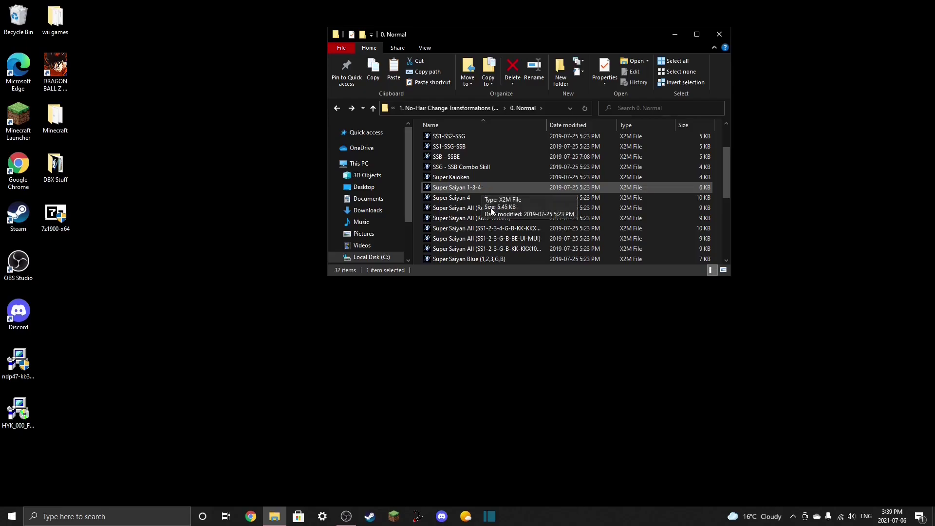
pyautogui.scroll(-1, 477, 229)
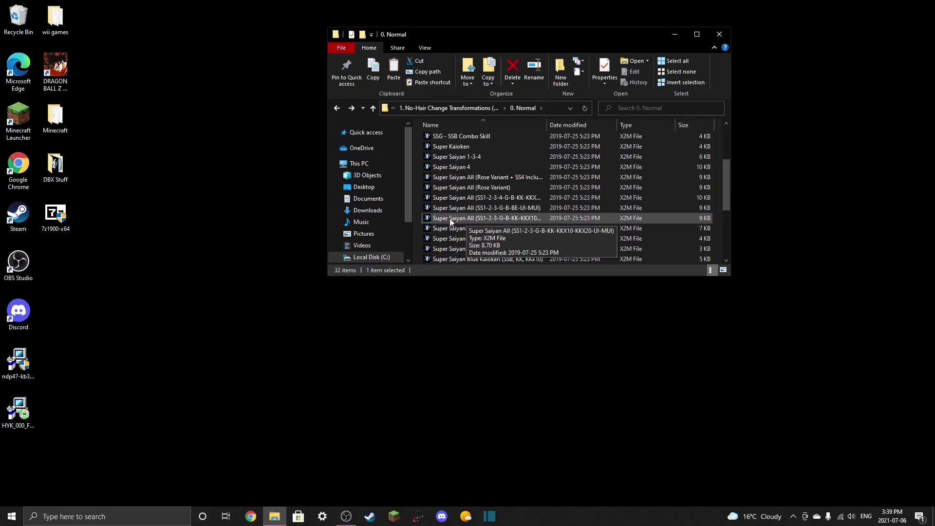
pyautogui.scroll(-3, 439, 217)
pyautogui.scroll(-1, 419, 220)
pyautogui.scroll(3, 419, 220)
pyautogui.scroll(3, 419, 219)
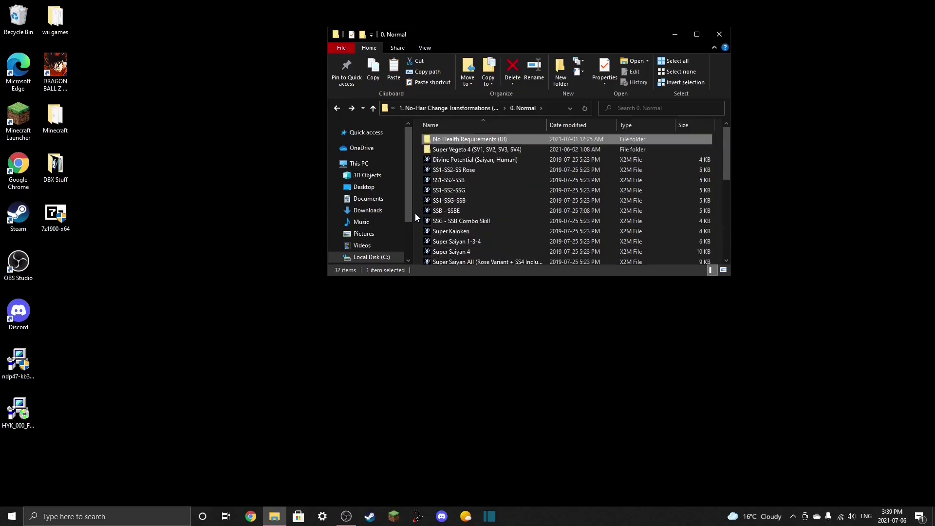
# - Select the SS1-SS2-SSB file, open the game's bin folder, then return to DB Xenoverse 2
pyautogui.click(487, 181)
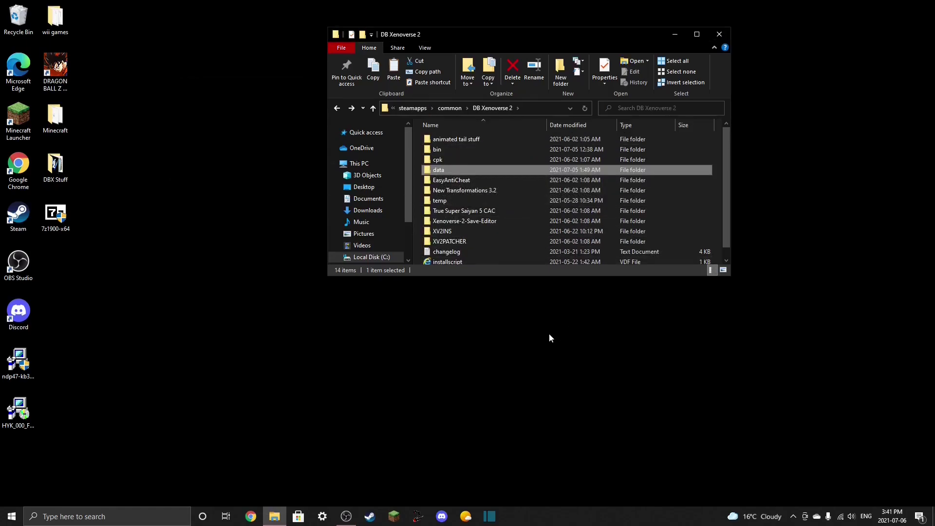
pyautogui.doubleClick(478, 151)
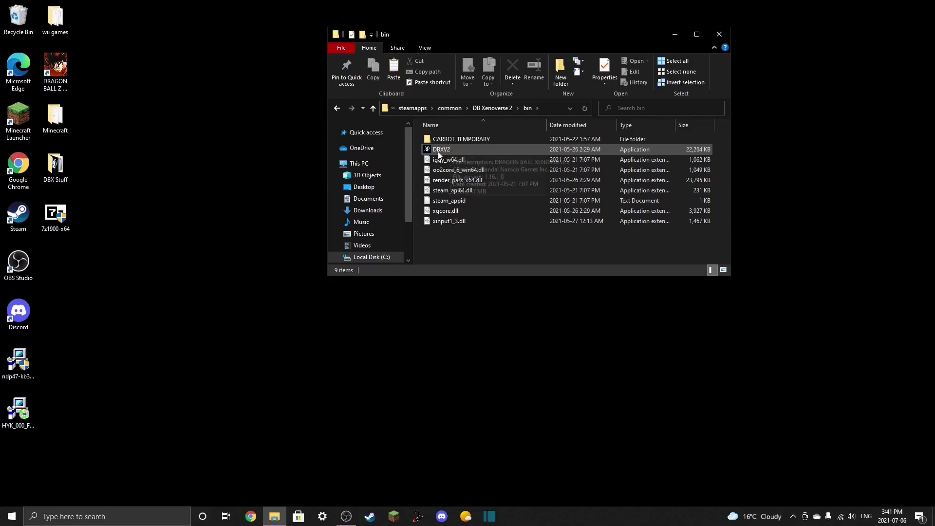
pyautogui.hotkey('alt', 'Left')
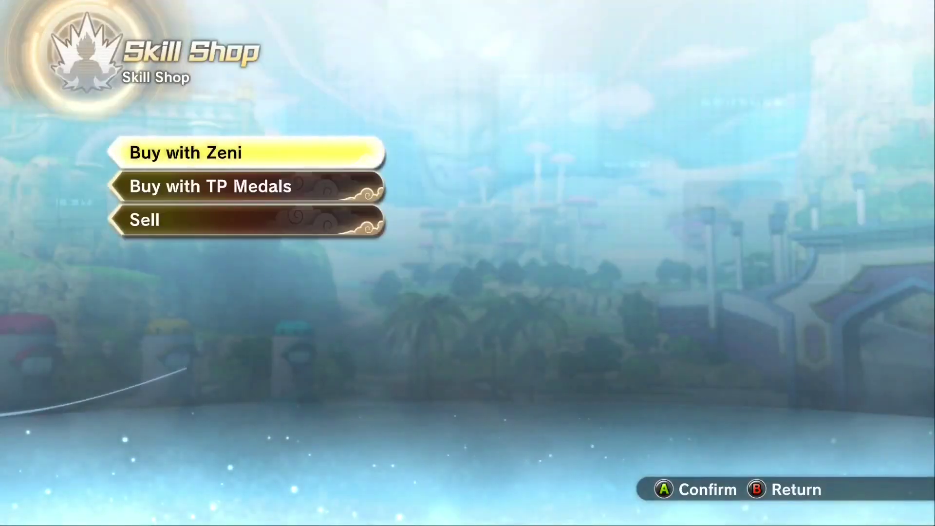
# - Choose Buy with Zeni at the Skill Shop to browse purchasable skills
pyautogui.press('Return')
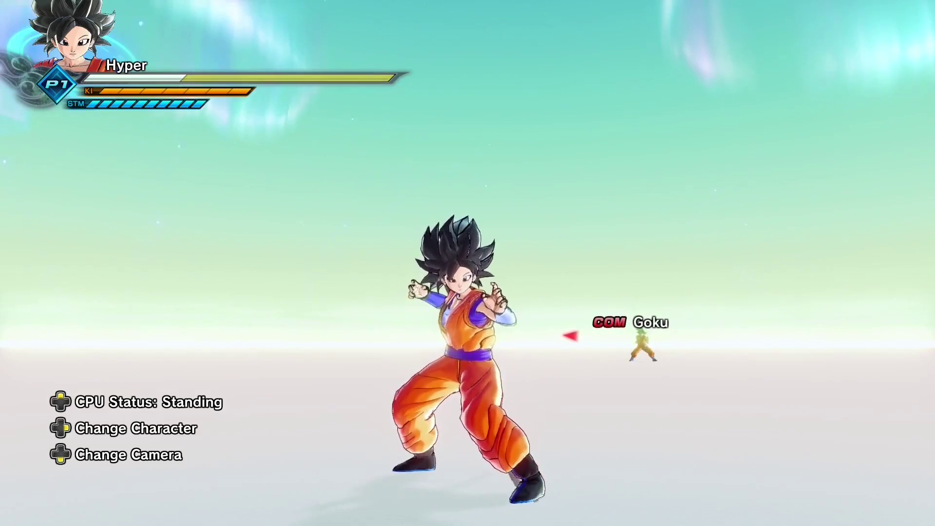
# - Cycle the character through successive Super Saiyan transformation stages from the skill palette
pyautogui.press('ctrl')
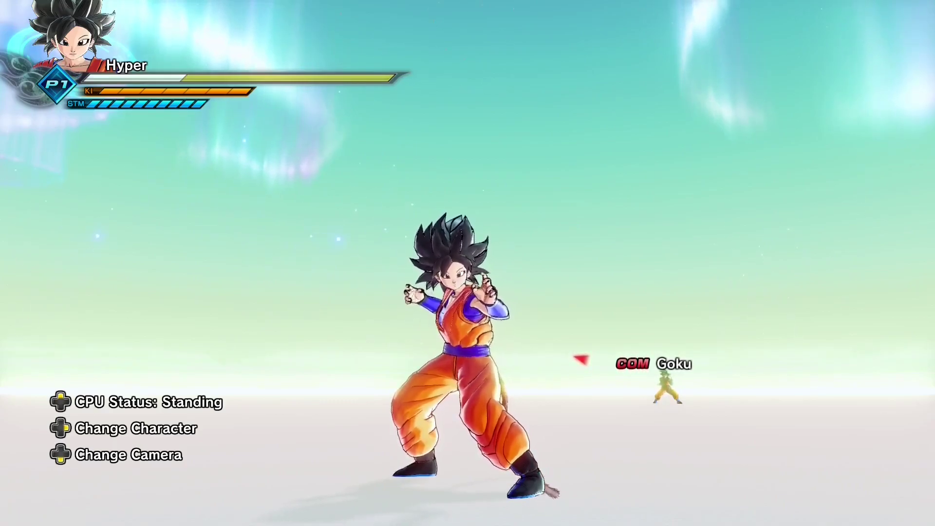
pyautogui.press('shift')
pyautogui.press('j')
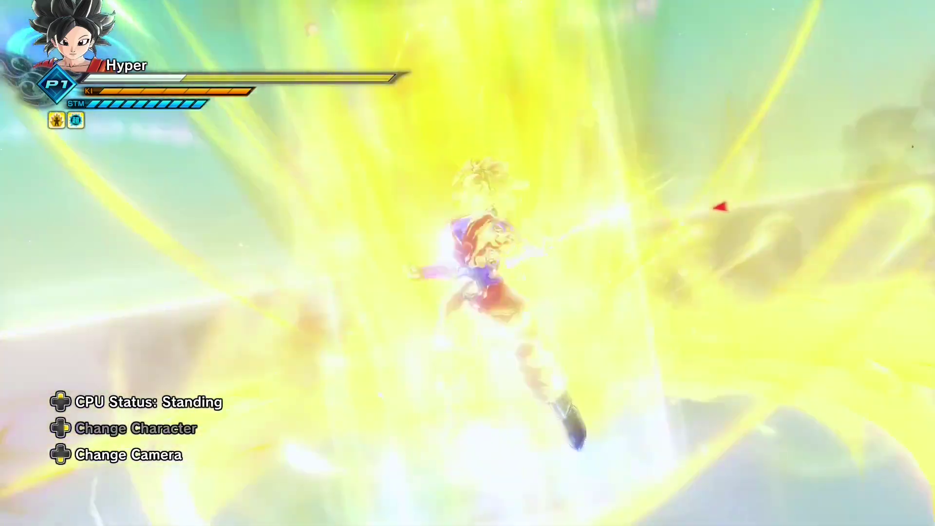
pyautogui.press('j')
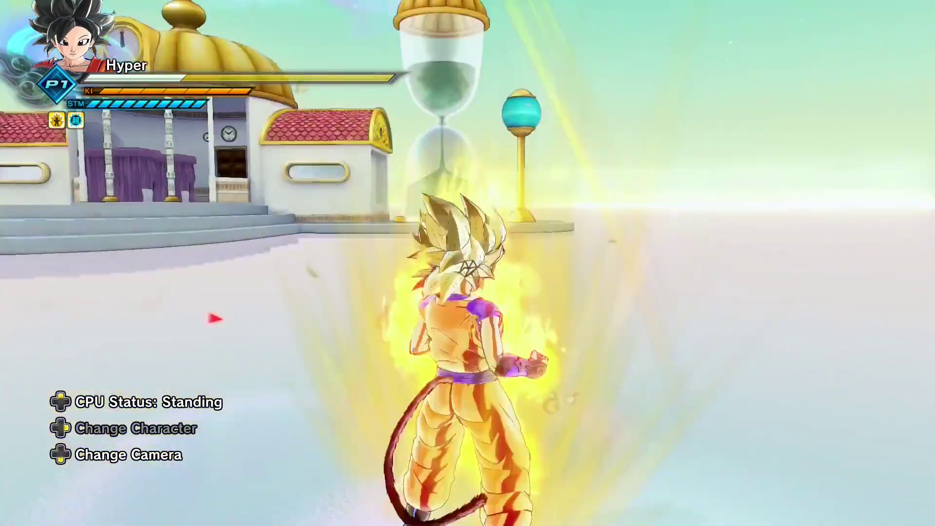
pyautogui.press('shift')
pyautogui.press('j')
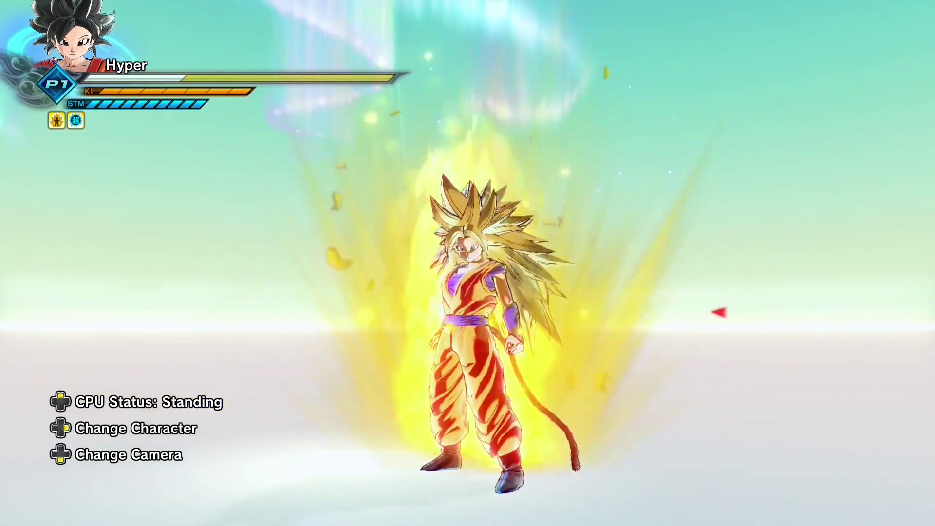
pyautogui.press('j')
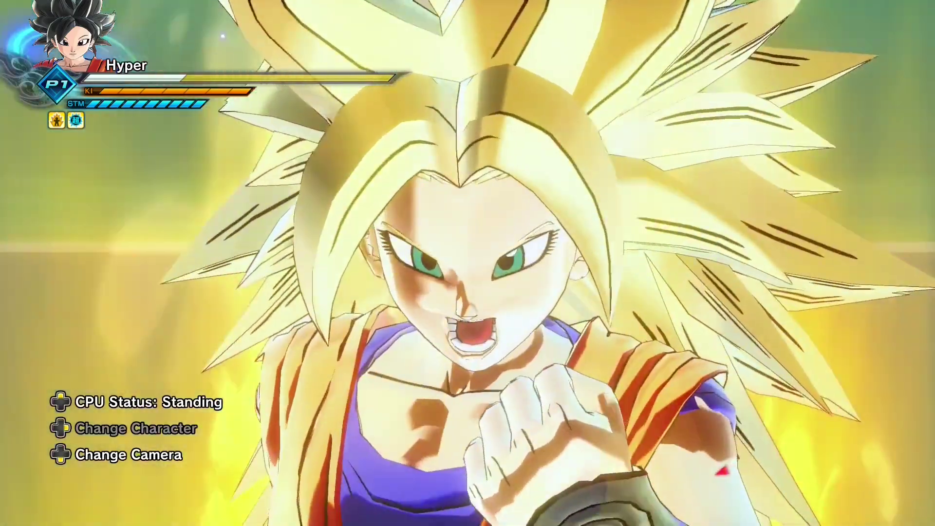